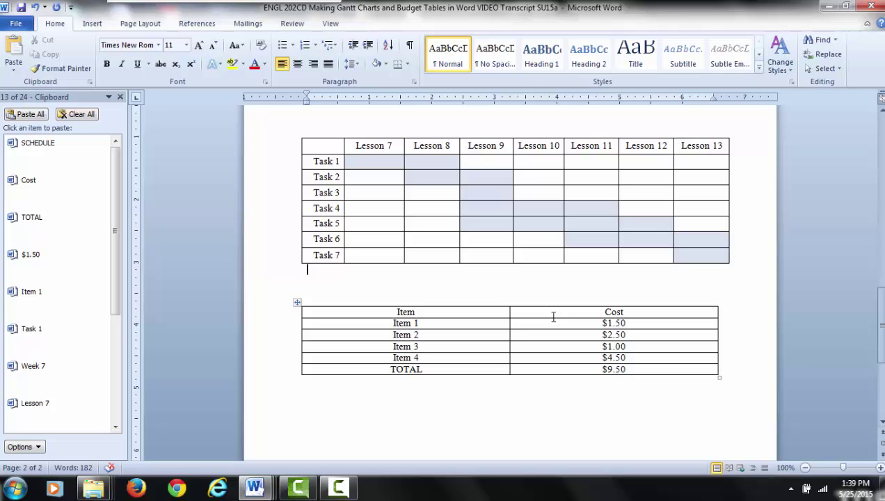
# Step: In the ENGL 202C Proposal Sample 1 document, redo the undone blue shading of the header and label cells in the schedule and budget tables
pyautogui.moveTo(269, 494)
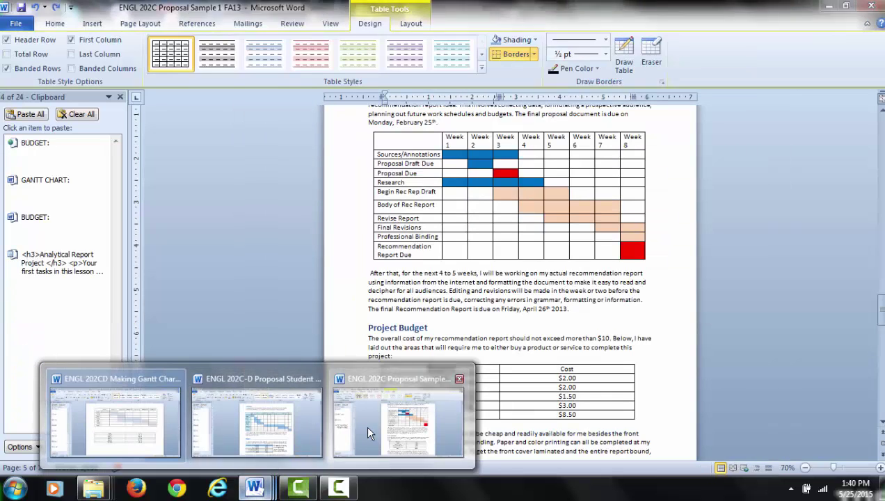
pyautogui.click(365, 423)
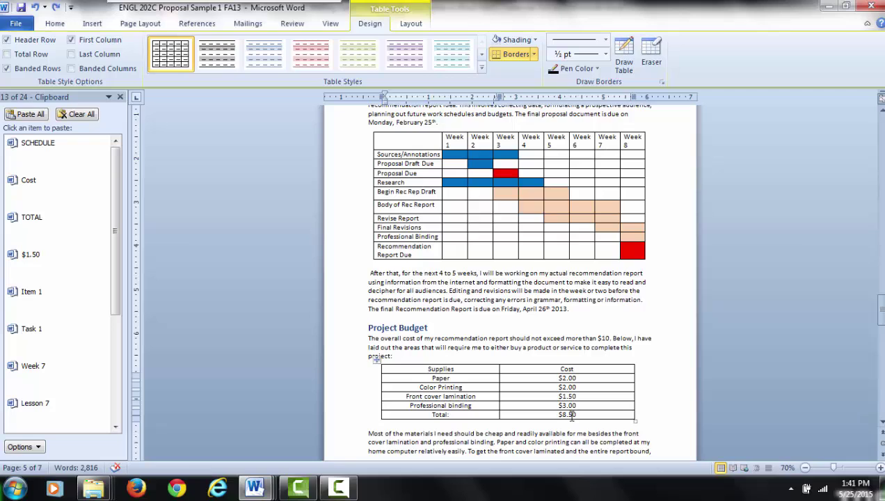
pyautogui.click(55, 9)
pyautogui.click(55, 9)
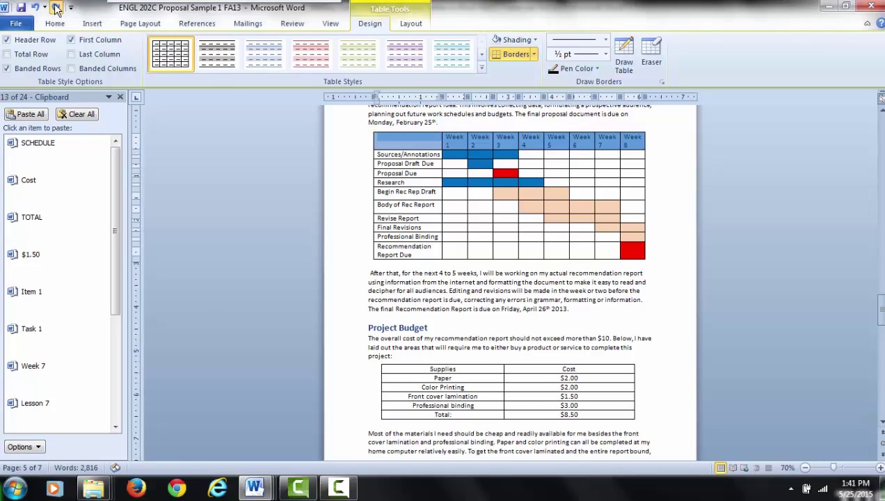
pyautogui.click(56, 8)
pyautogui.click(56, 8)
pyautogui.click(56, 9)
pyautogui.click(56, 8)
pyautogui.click(56, 9)
pyautogui.click(56, 8)
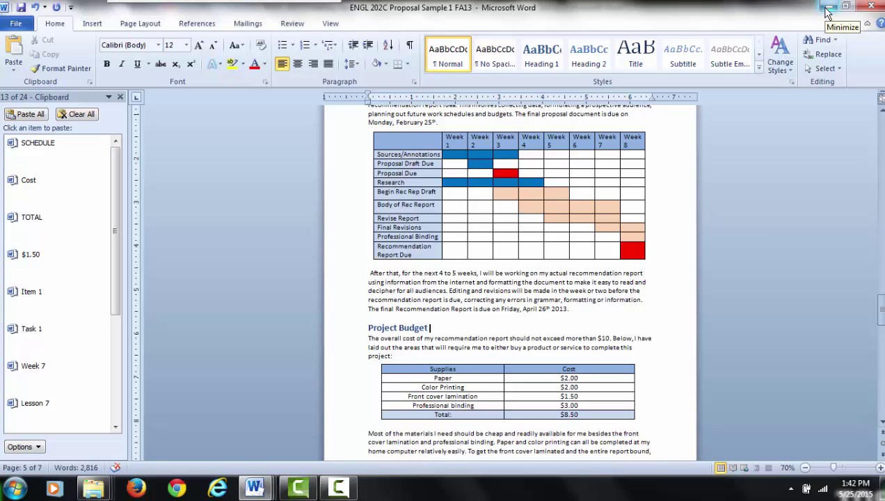
# Step: Return to the Making Gantt Charts and Budget Tables document and shade the Gantt chart's lesson header row medium blue
pyautogui.moveTo(264, 492)
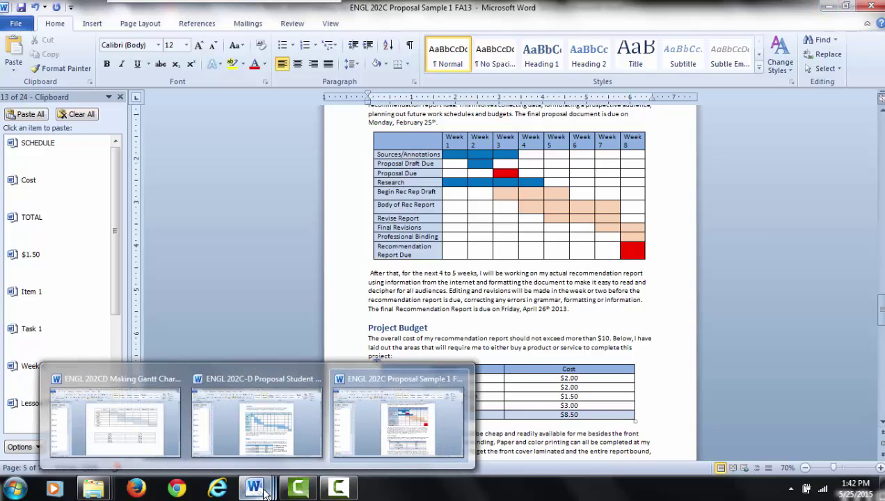
pyautogui.click(153, 430)
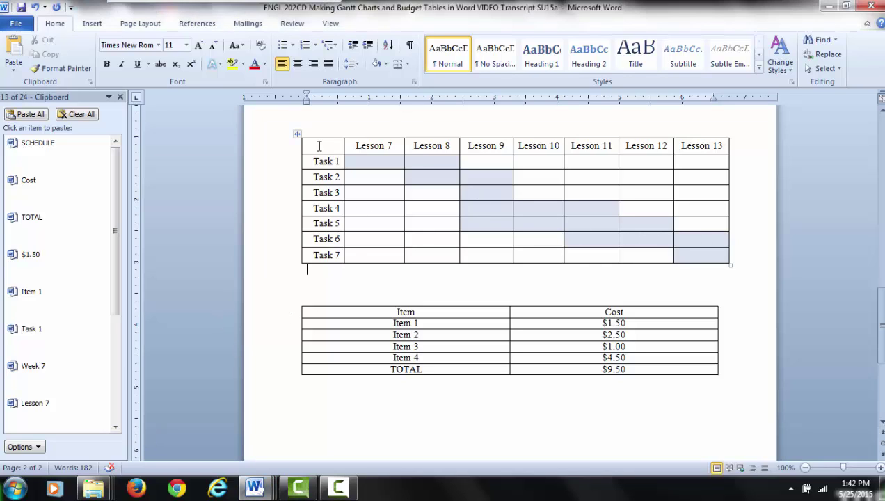
pyautogui.moveTo(319, 146); pyautogui.dragTo(693, 145)
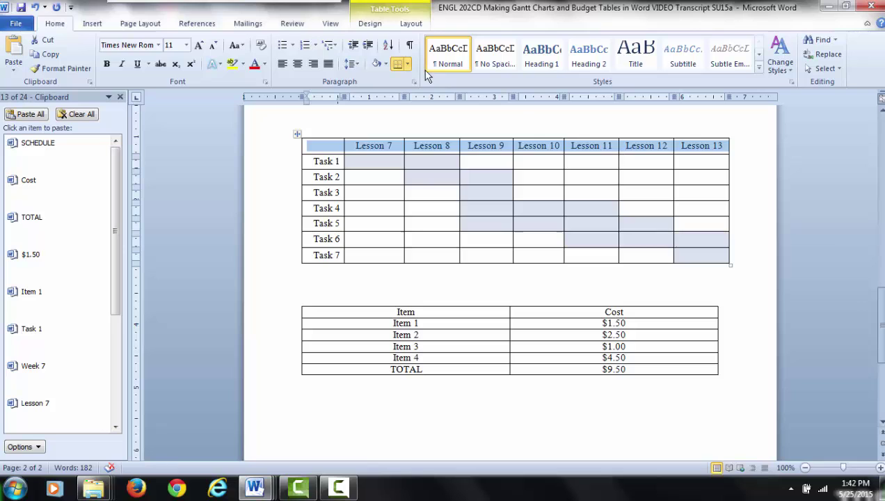
pyautogui.click(365, 26)
pyautogui.click(533, 41)
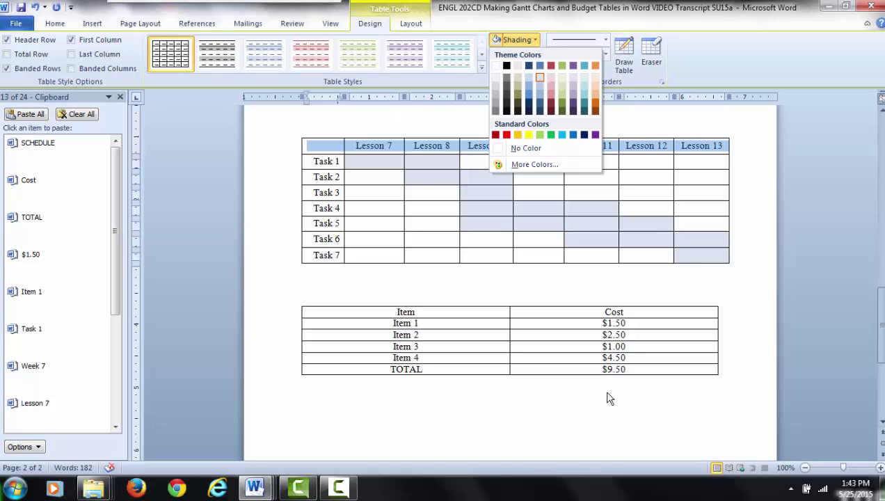
pyautogui.click(758, 155)
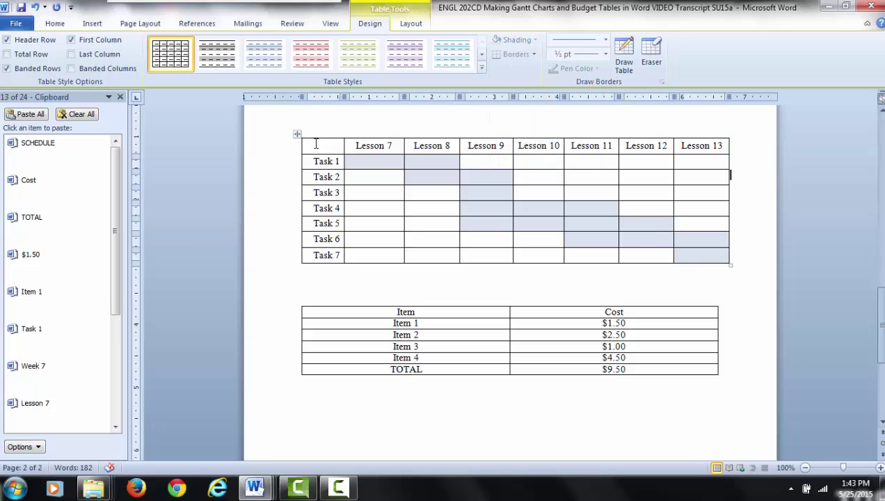
pyautogui.moveTo(315, 144); pyautogui.dragTo(706, 136)
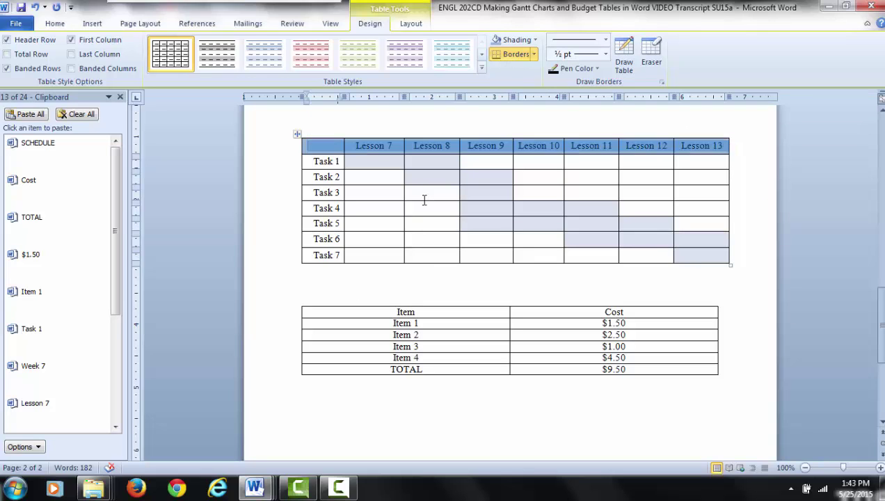
pyautogui.click(394, 184)
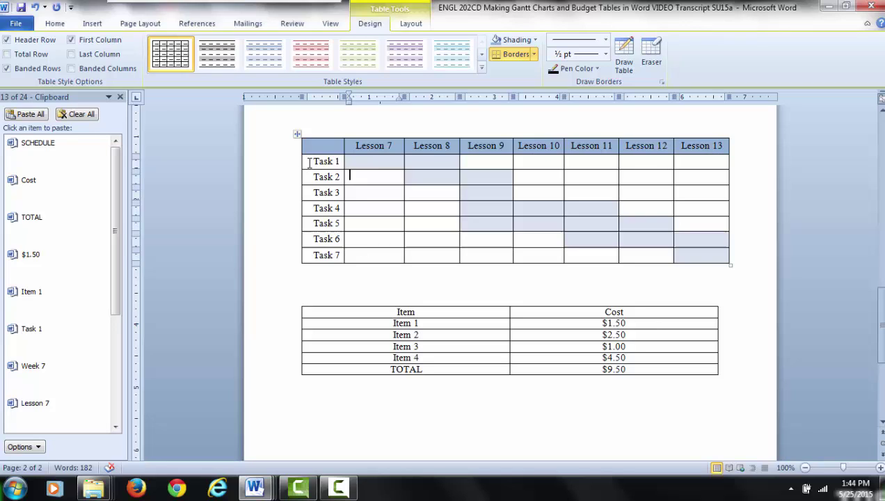
# Step: Shade the Task 1 to Task 7 label cells a lighter blue than the lesson header row
pyautogui.moveTo(309, 162); pyautogui.dragTo(327, 254)
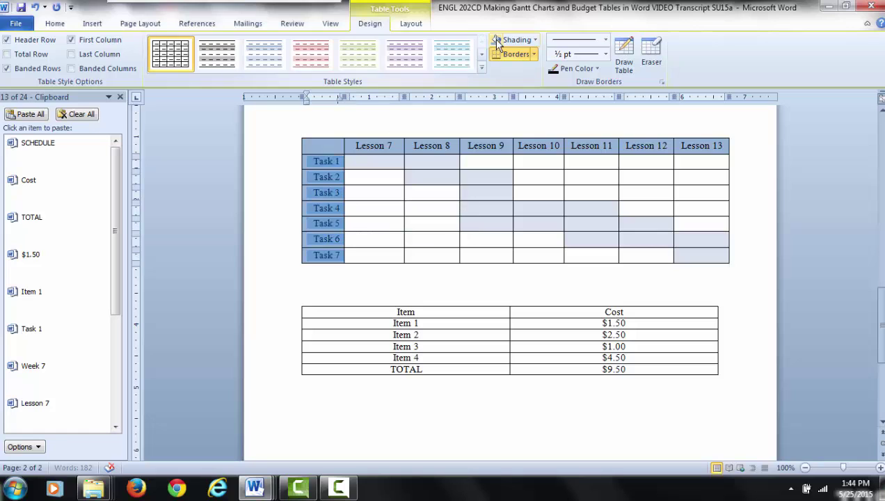
pyautogui.click(620, 255)
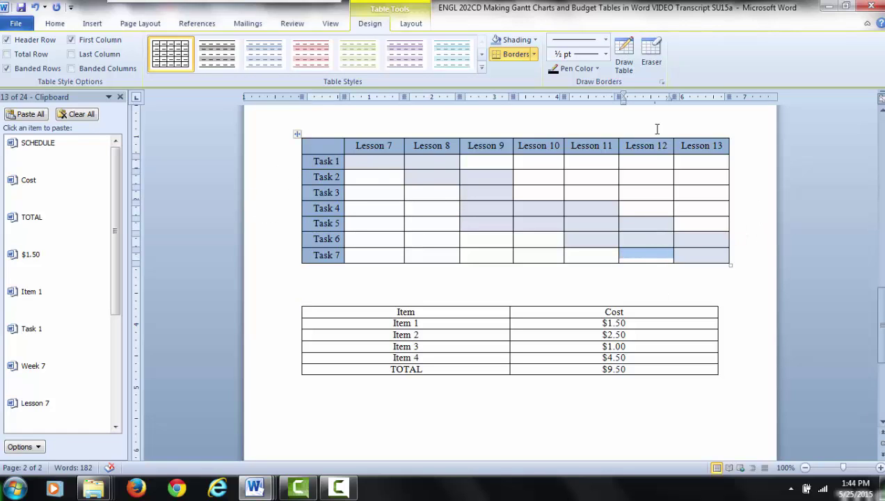
pyautogui.moveTo(312, 162); pyautogui.dragTo(334, 256)
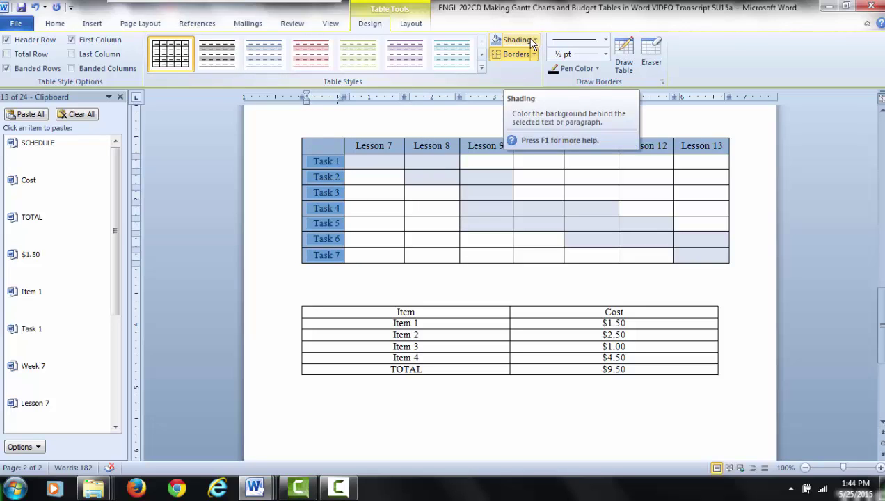
pyautogui.click(534, 42)
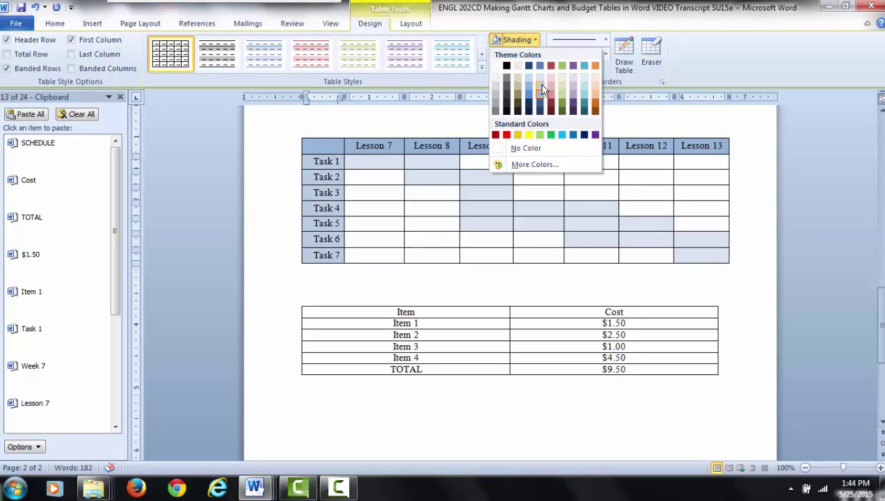
pyautogui.click(540, 90)
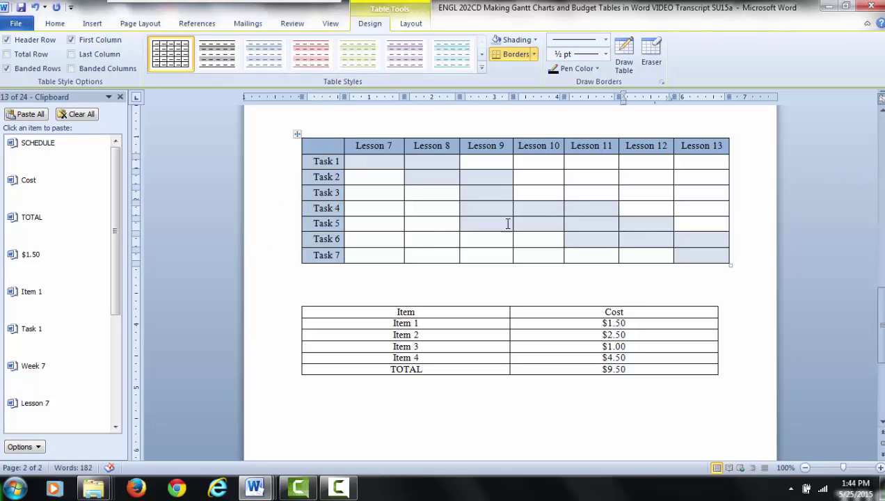
# Step: Change the shading of the Gantt bars for Task 1 through Task 4 to dark orange
pyautogui.click(354, 163)
pyautogui.keyDown('shift'); pyautogui.click(424, 163); pyautogui.keyUp('shift')
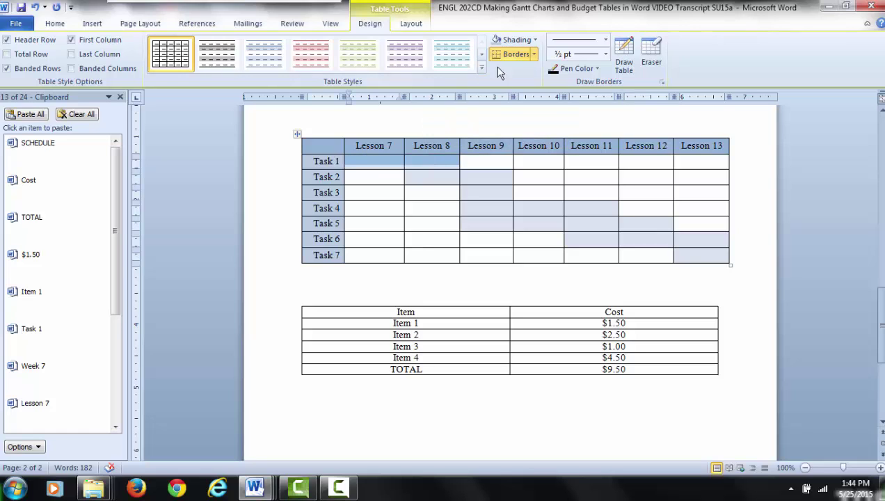
pyautogui.click(535, 40)
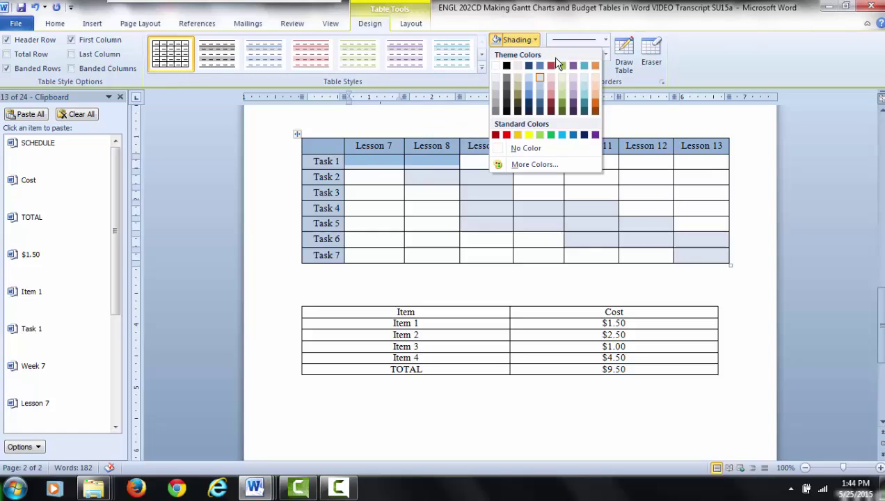
pyautogui.click(592, 102)
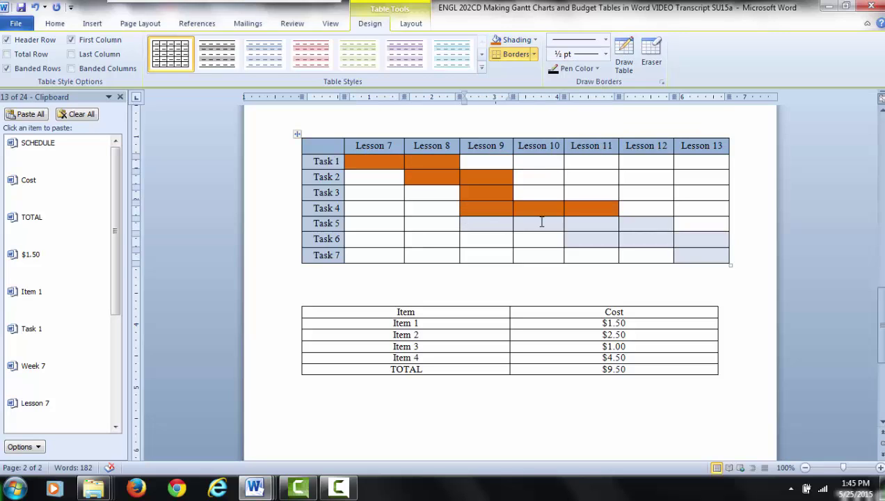
# Step: Apply the same dark orange shading to the Gantt bars for Task 5, Task 6 and Task 7
pyautogui.moveTo(487, 223); pyautogui.dragTo(644, 228)
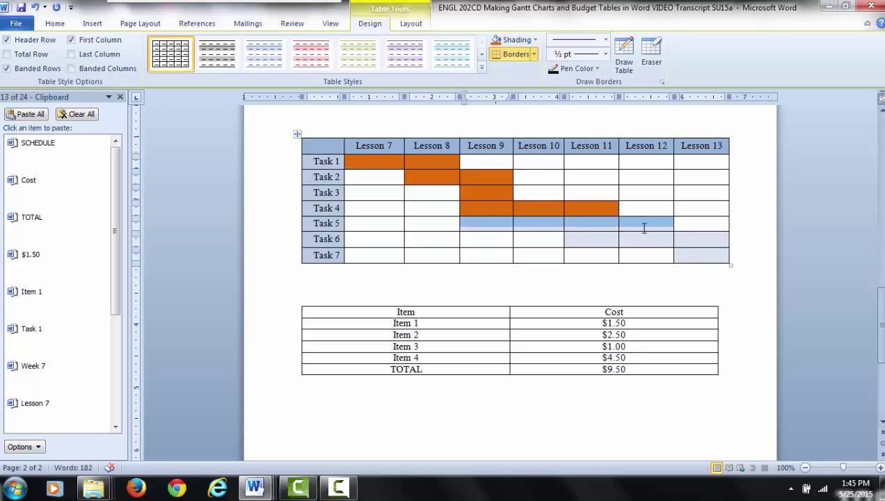
pyautogui.click(498, 40)
pyautogui.moveTo(579, 238); pyautogui.dragTo(708, 240)
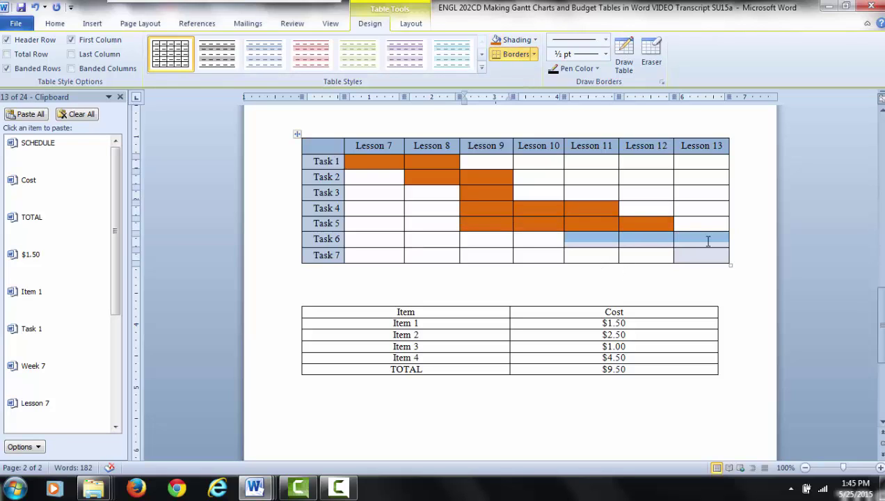
pyautogui.click(498, 39)
pyautogui.click(690, 255)
pyautogui.moveTo(713, 253); pyautogui.dragTo(725, 255)
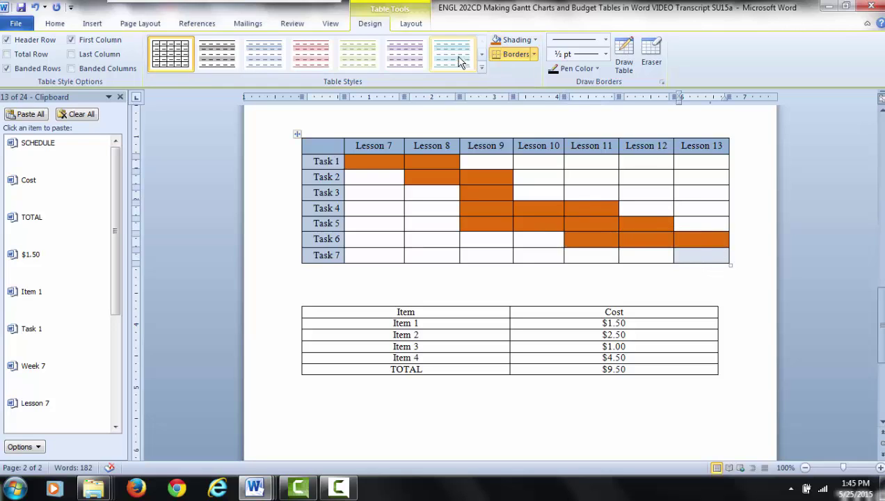
pyautogui.click(499, 40)
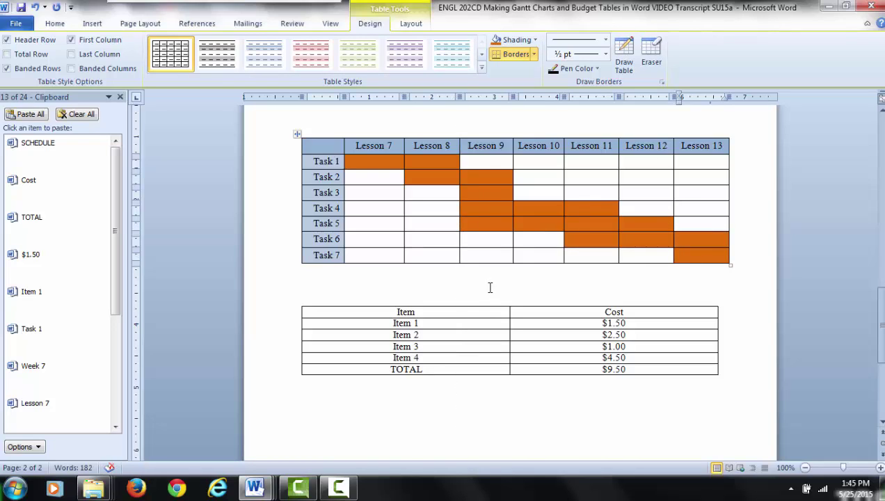
pyautogui.click(795, 336)
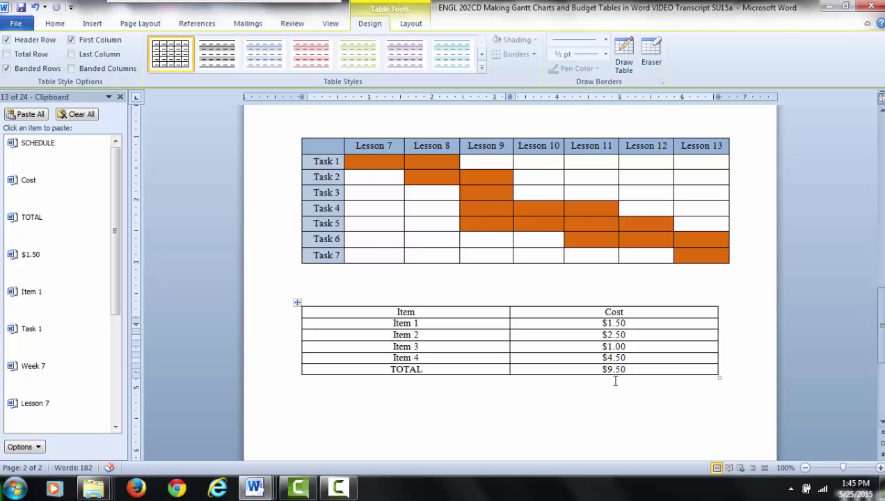
# Step: Merge Task 1's orange cells under Lessons 7–8 into one bar, and Task 2's under Lessons 8–9 into another
pyautogui.click(513, 280)
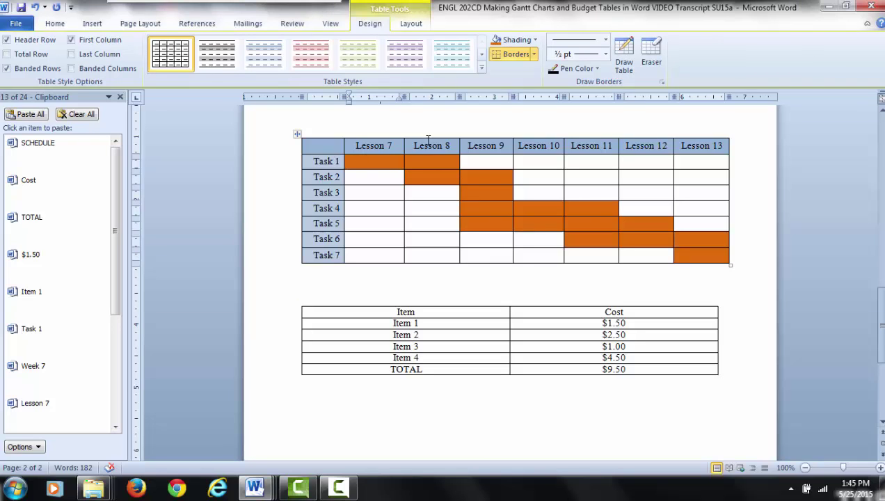
pyautogui.click(374, 156)
pyautogui.moveTo(357, 160); pyautogui.dragTo(410, 160)
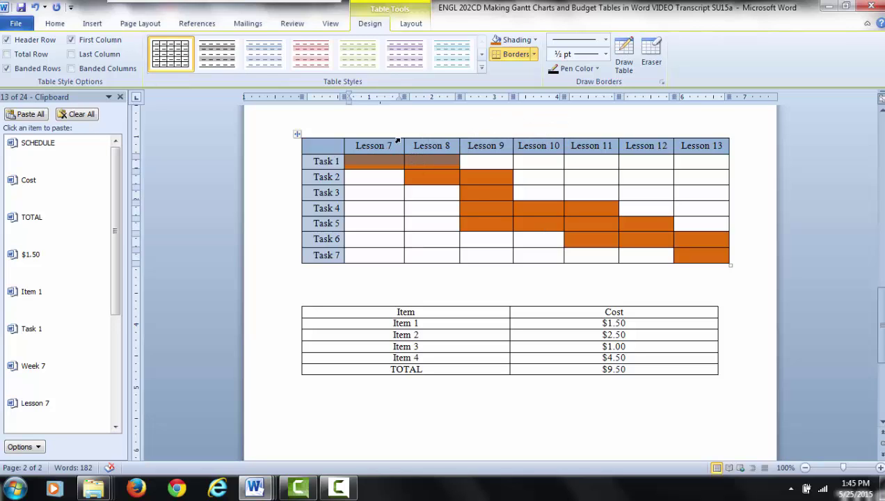
pyautogui.click(407, 25)
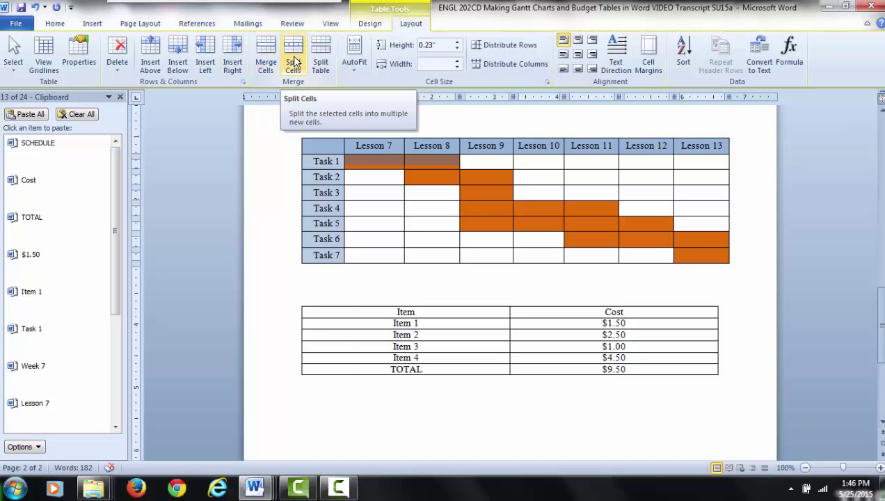
pyautogui.click(265, 64)
pyautogui.moveTo(414, 178); pyautogui.dragTo(491, 178)
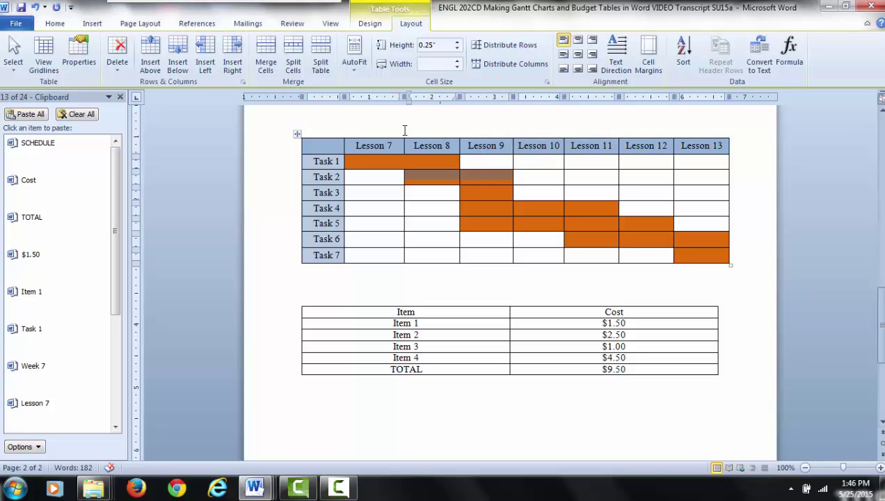
pyautogui.click(266, 64)
# Step: Merge the orange cells in the Task 4, Task 5 and Task 6 rows into one continuous bar per row
pyautogui.moveTo(499, 210); pyautogui.dragTo(615, 208)
pyautogui.click(265, 64)
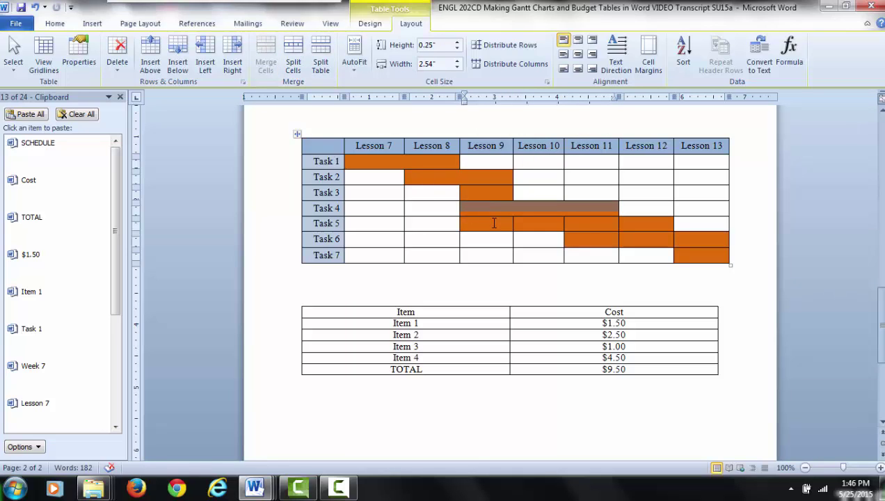
pyautogui.moveTo(470, 223); pyautogui.dragTo(647, 223)
pyautogui.click(264, 57)
pyautogui.moveTo(577, 239); pyautogui.dragTo(703, 238)
pyautogui.click(265, 49)
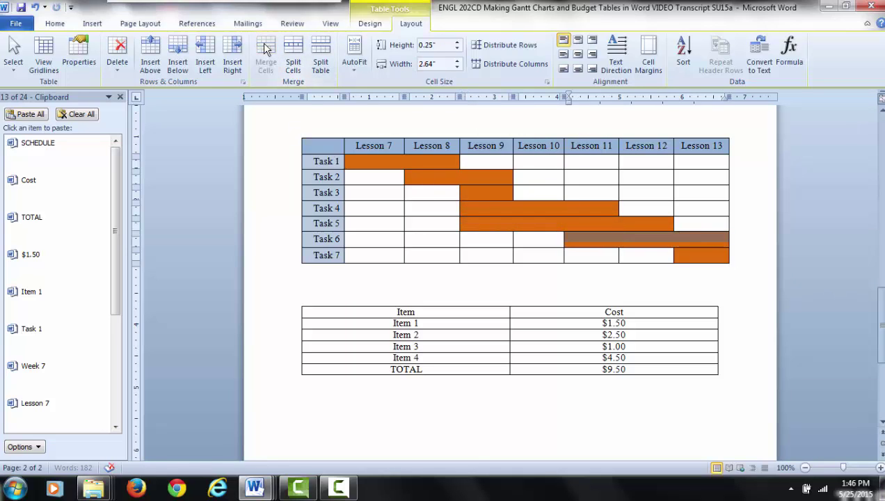
pyautogui.click(487, 286)
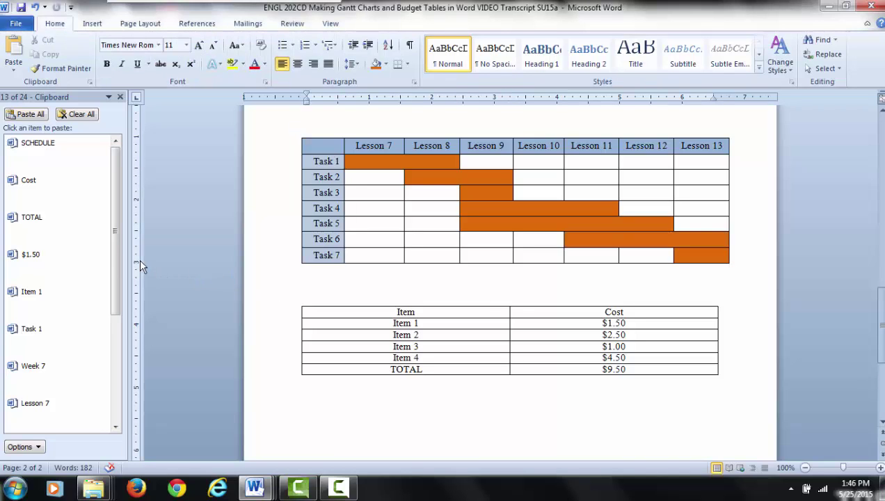
# Step: Merge the blank Lesson 7 cells from Task 2 down to Task 7 into a single cell
pyautogui.click(562, 166)
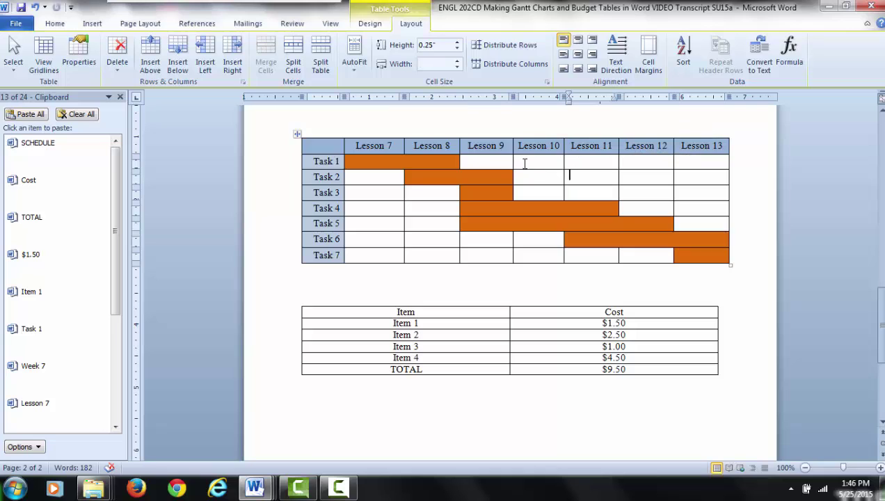
pyautogui.moveTo(523, 162); pyautogui.dragTo(531, 194)
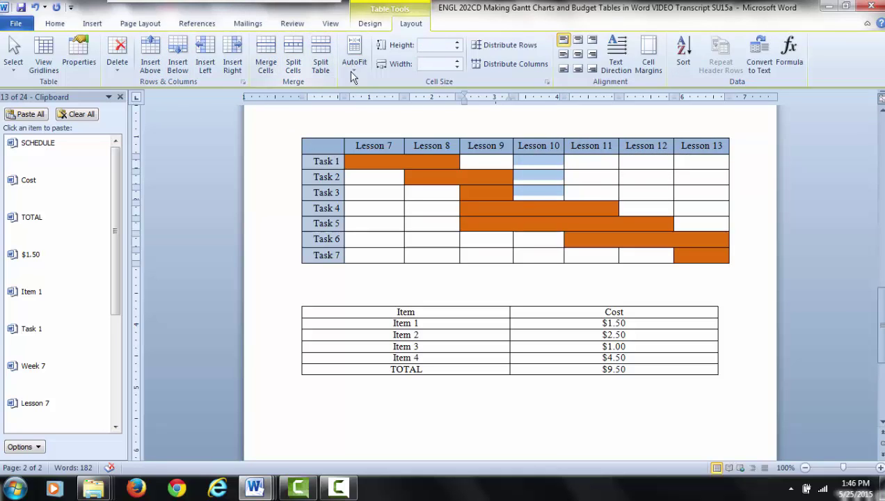
pyautogui.moveTo(376, 176); pyautogui.dragTo(372, 241)
pyautogui.click(686, 291)
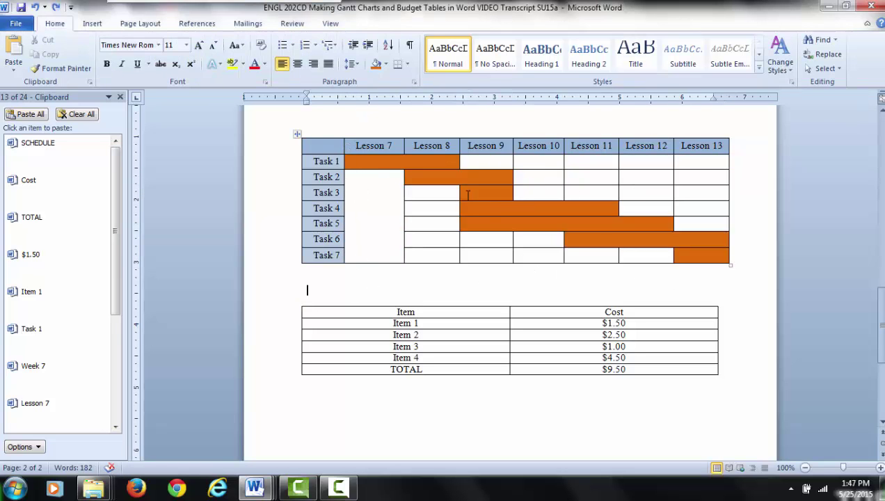
# Step: Undo all the cell merges in the Gantt chart, back to separate cells for every task and lesson
pyautogui.click(36, 6)
pyautogui.click(35, 7)
pyautogui.click(36, 7)
pyautogui.click(35, 7)
pyautogui.click(36, 7)
pyautogui.click(35, 7)
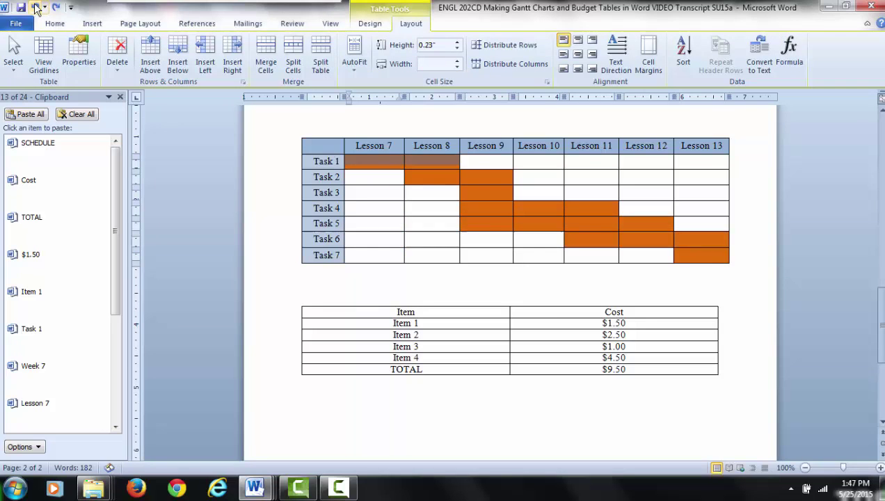
# Step: Shade the Item and Cost header row of the budget table with the same dark orange as the task bars
pyautogui.click(358, 210)
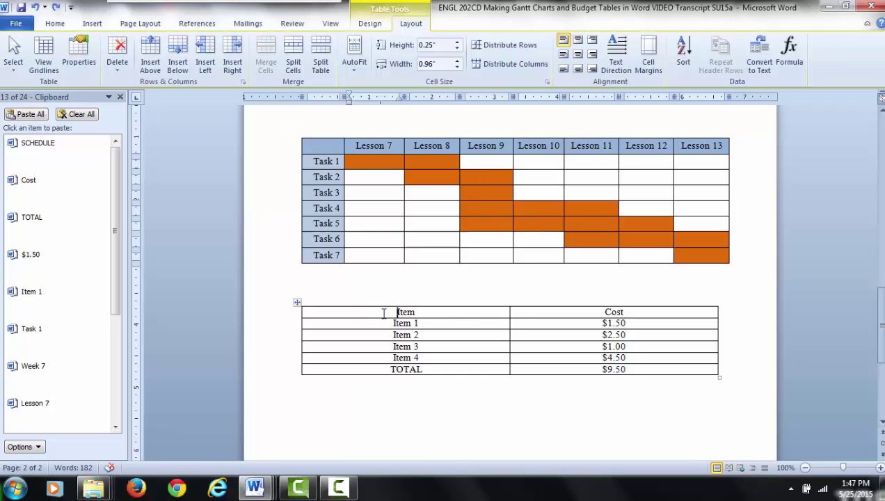
pyautogui.moveTo(387, 311); pyautogui.dragTo(567, 308)
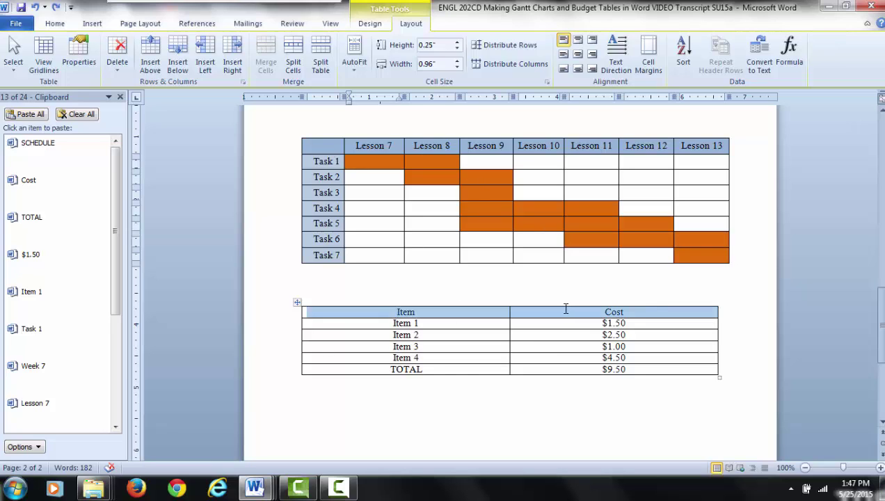
pyautogui.click(368, 25)
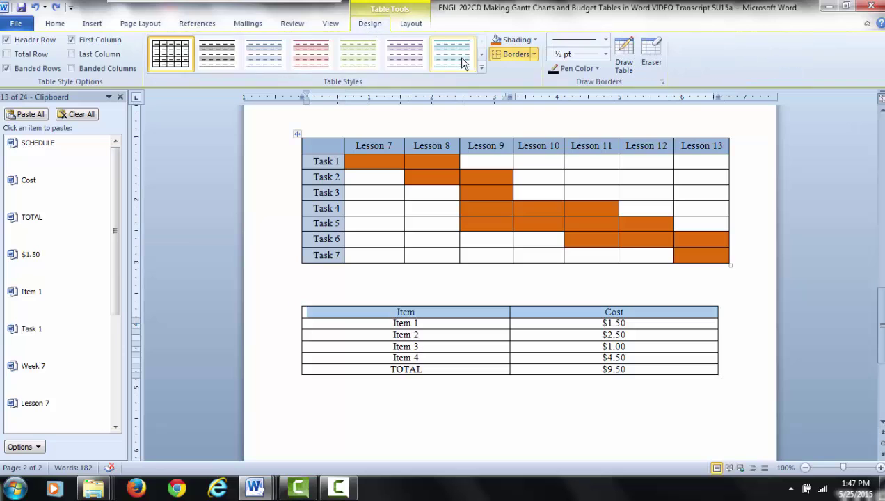
pyautogui.click(498, 42)
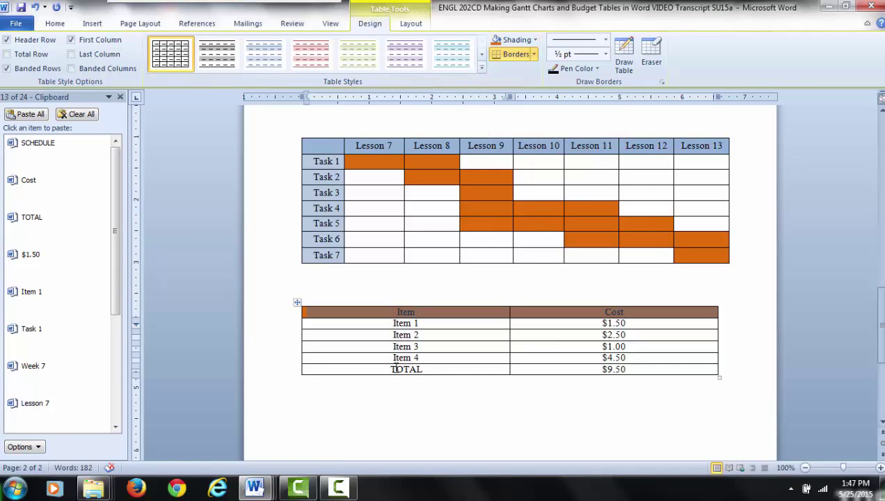
# Step: Shade the TOTAL row of the budget table light orange
pyautogui.moveTo(394, 370)
pyautogui.mouseDown()
pyautogui.moveTo(473, 358)
pyautogui.moveTo(537, 367)
pyautogui.mouseUp()
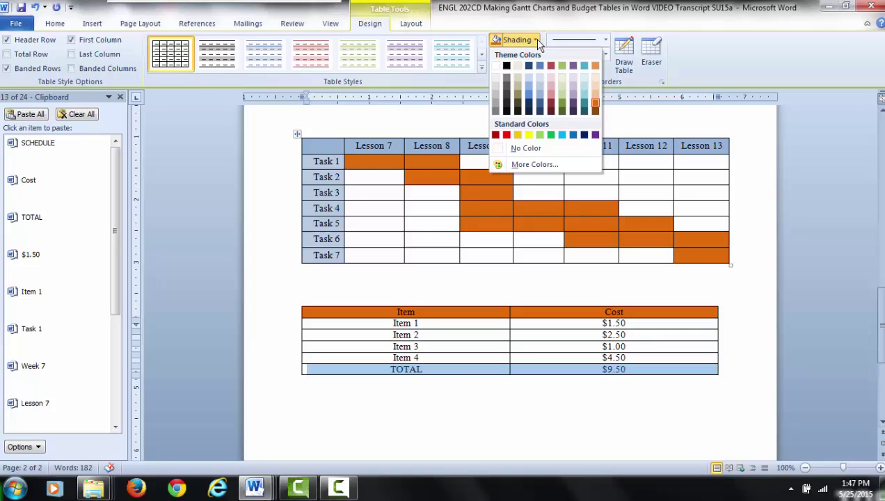
pyautogui.click(534, 40)
pyautogui.click(594, 92)
pyautogui.click(291, 285)
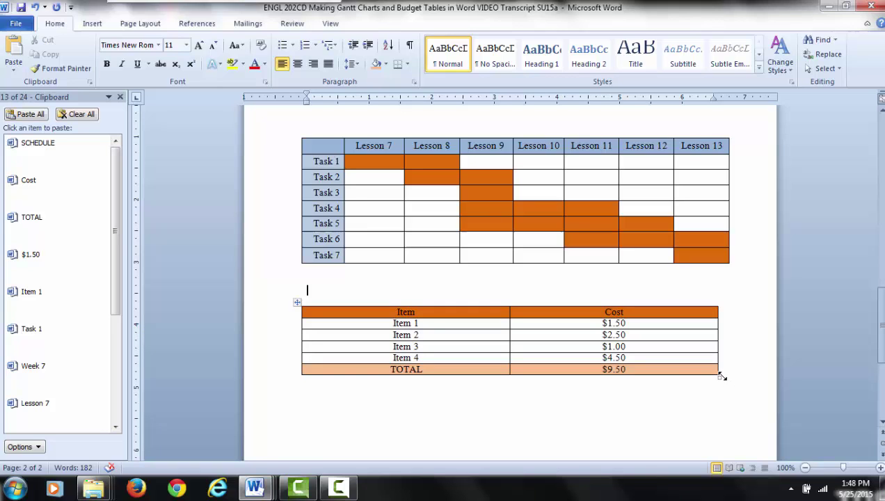
# Step: Narrow the budget table to about 3.6 inches wide and try moving it toward the page's right margin
pyautogui.moveTo(719, 376); pyautogui.dragTo(529, 379)
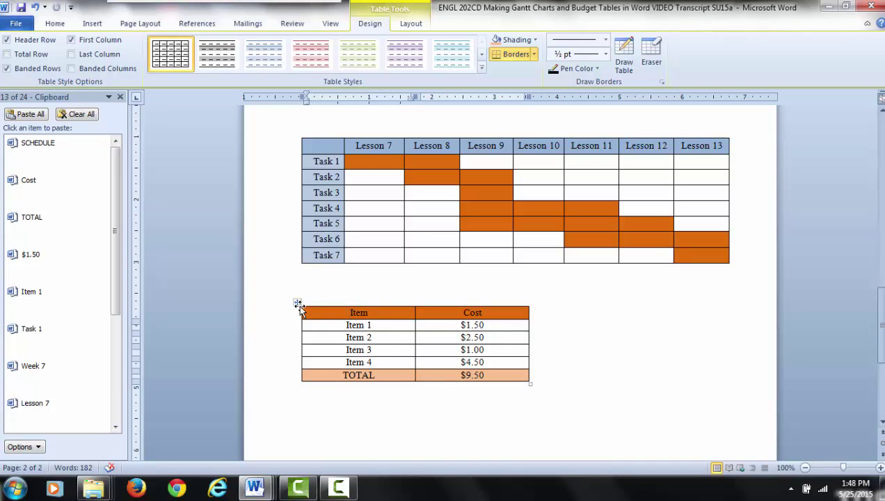
pyautogui.moveTo(299, 309); pyautogui.dragTo(469, 303)
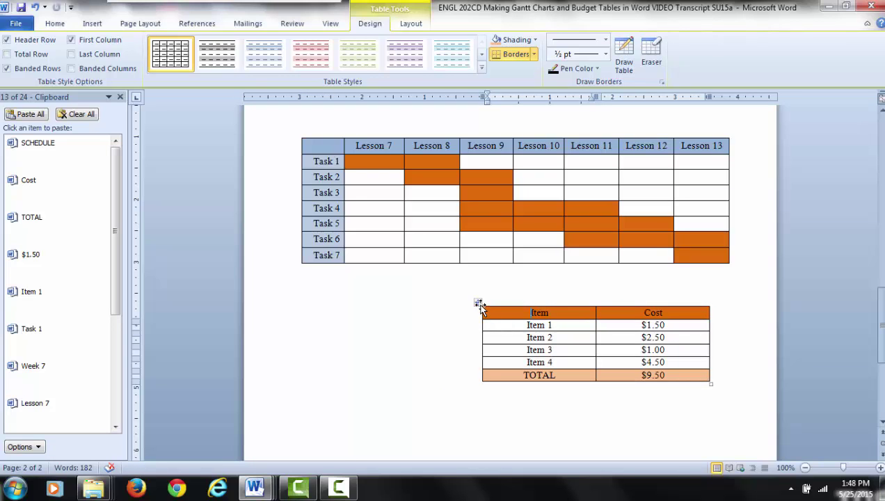
pyautogui.hotkey('ctrl', 'z')
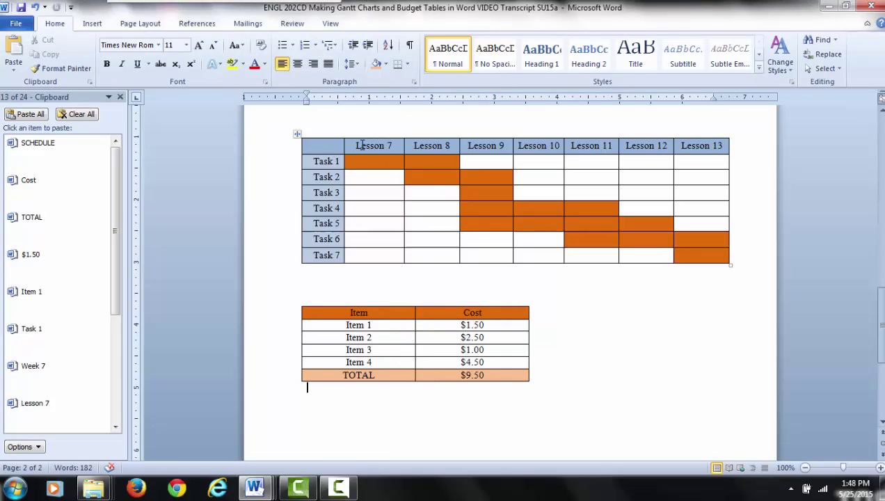
# Step: Make the Lesson 7 to Lesson 13 headers of the Gantt chart bold at font size 11
pyautogui.moveTo(371, 147); pyautogui.dragTo(692, 145)
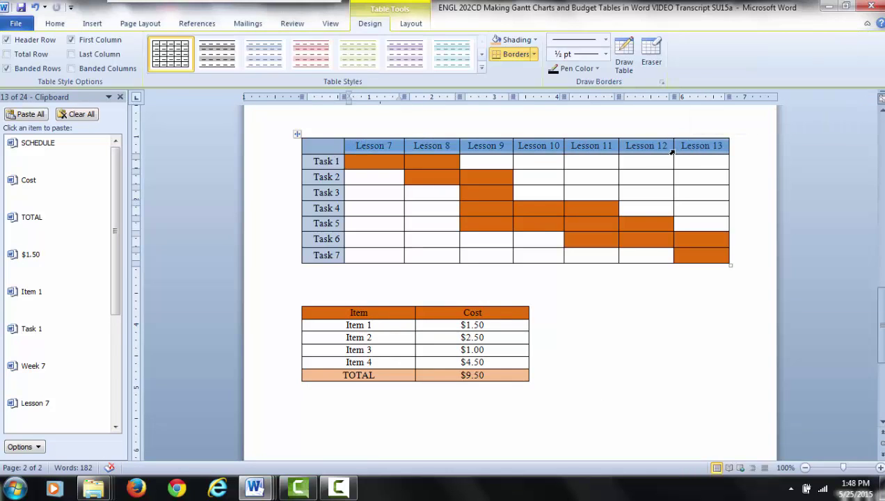
pyautogui.click(57, 26)
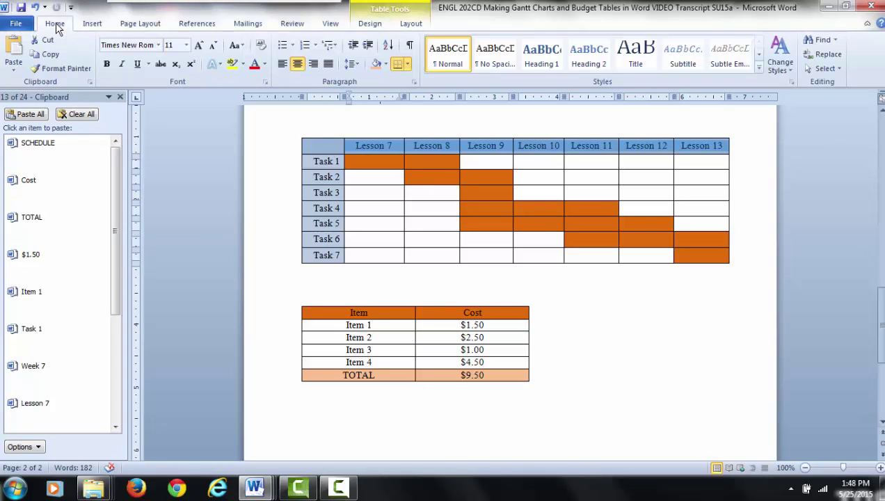
pyautogui.click(108, 64)
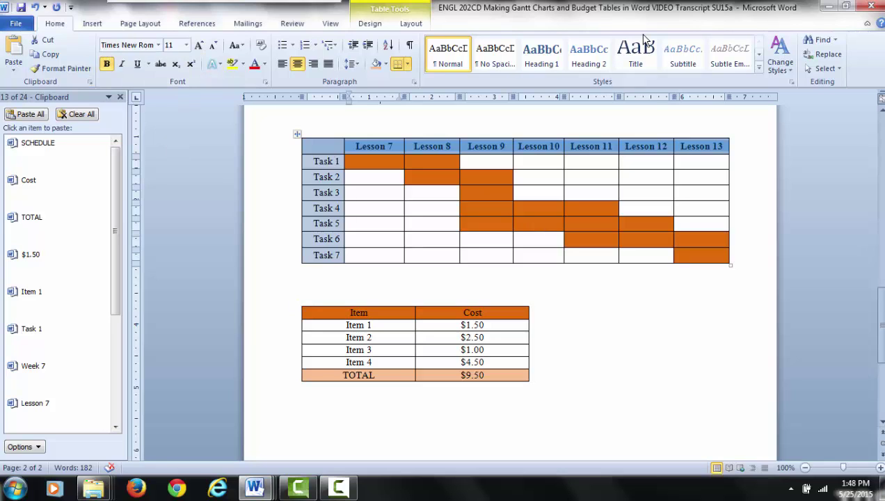
pyautogui.click(185, 46)
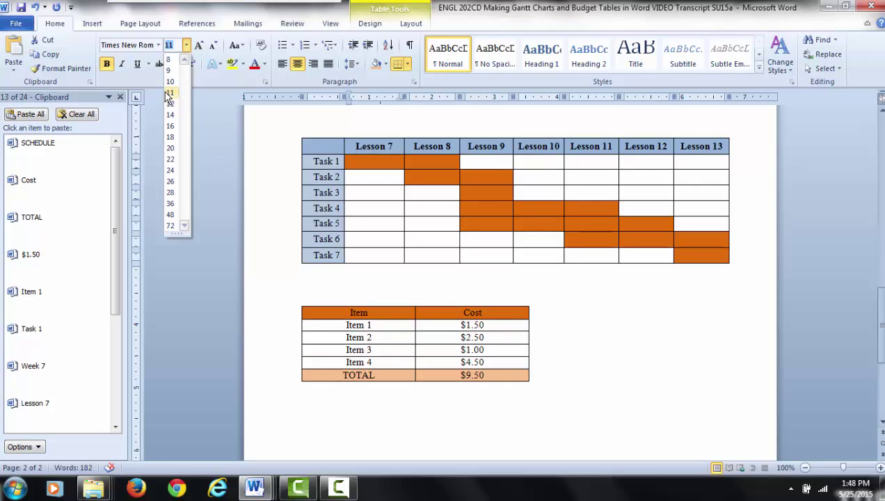
pyautogui.click(170, 94)
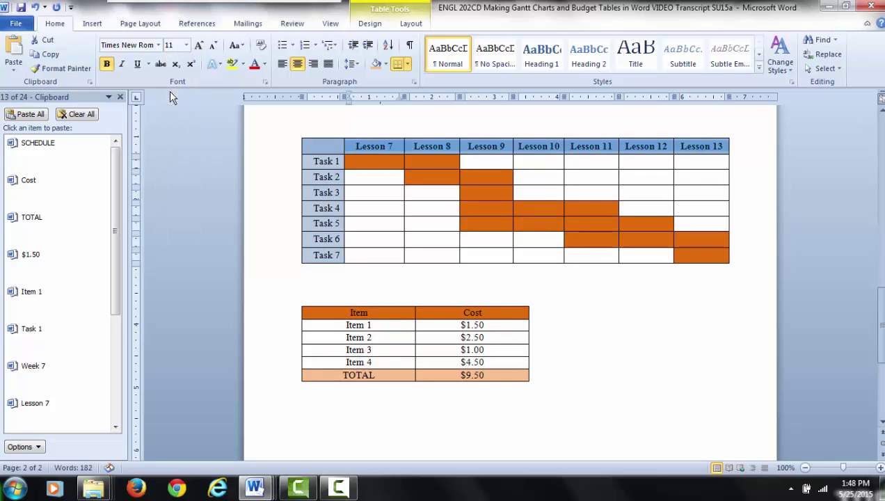
pyautogui.click(158, 46)
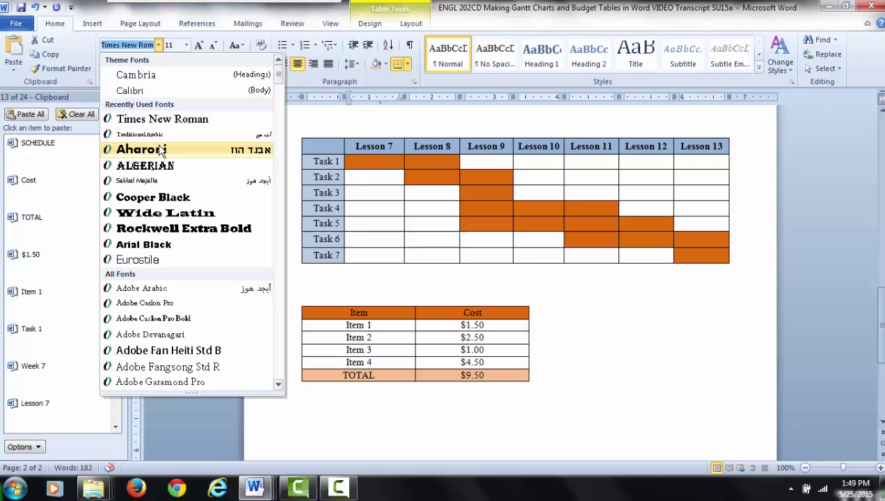
pyautogui.press('Escape')
pyautogui.click(287, 288)
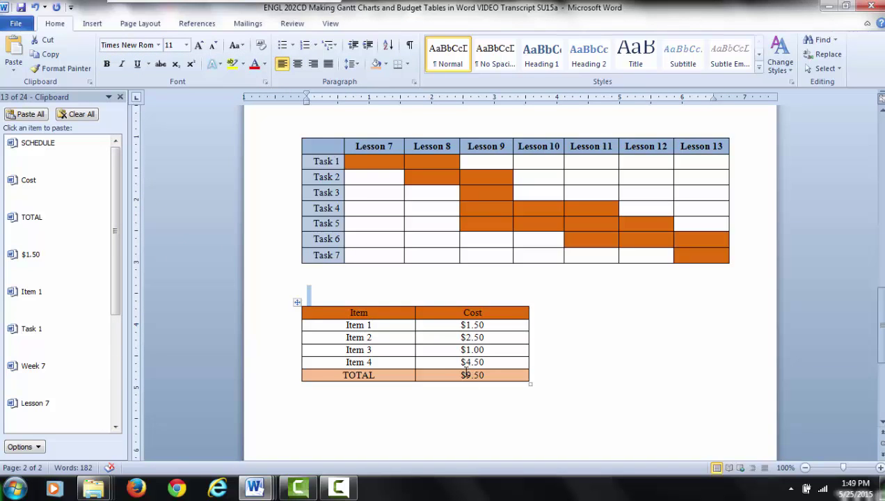
# Step: Remove the outside borders from the entire Gantt chart
pyautogui.moveTo(311, 149); pyautogui.dragTo(682, 253)
pyautogui.click(410, 25)
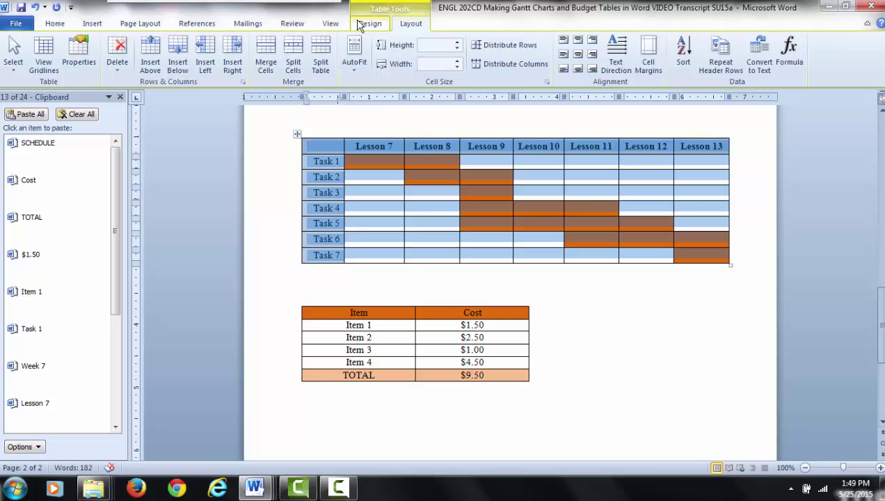
pyautogui.click(362, 27)
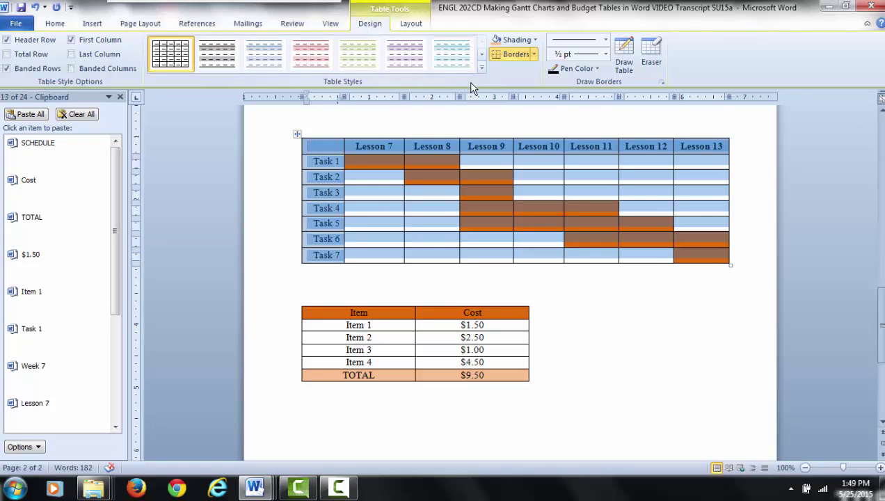
pyautogui.click(535, 54)
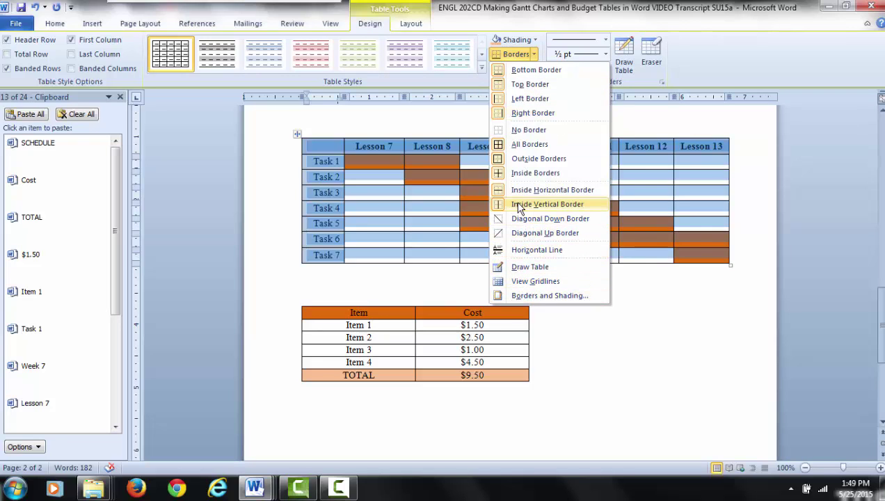
pyautogui.click(517, 160)
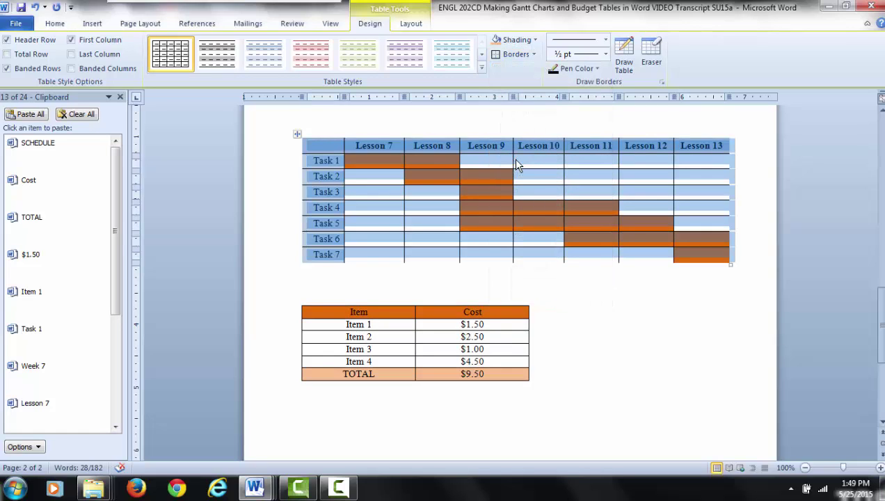
pyautogui.click(606, 340)
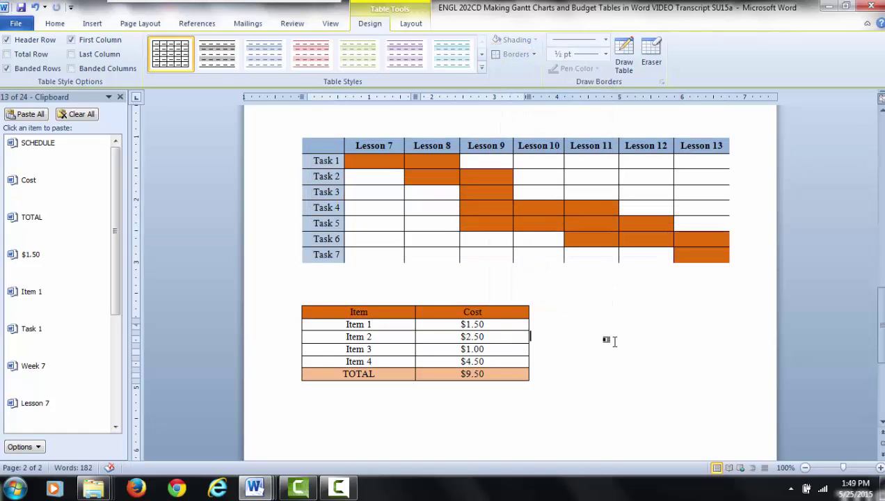
# Step: Undo the removal of the Gantt chart's outside borders
pyautogui.click(533, 55)
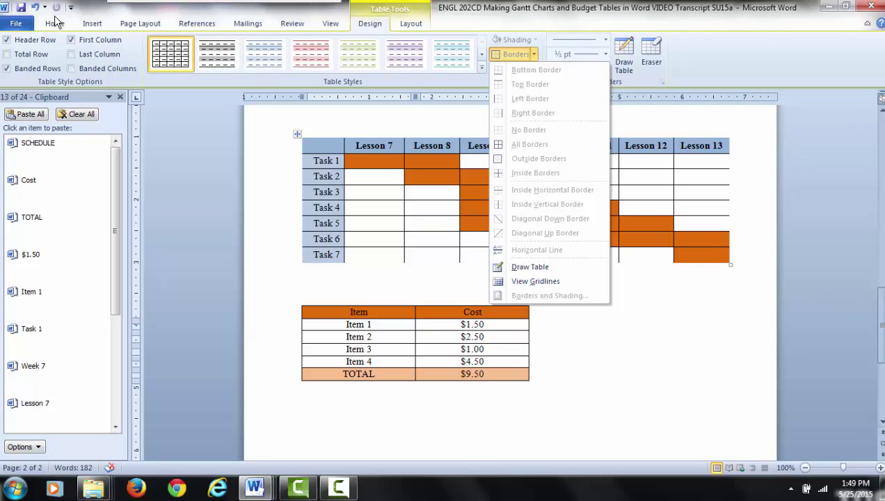
pyautogui.click(35, 8)
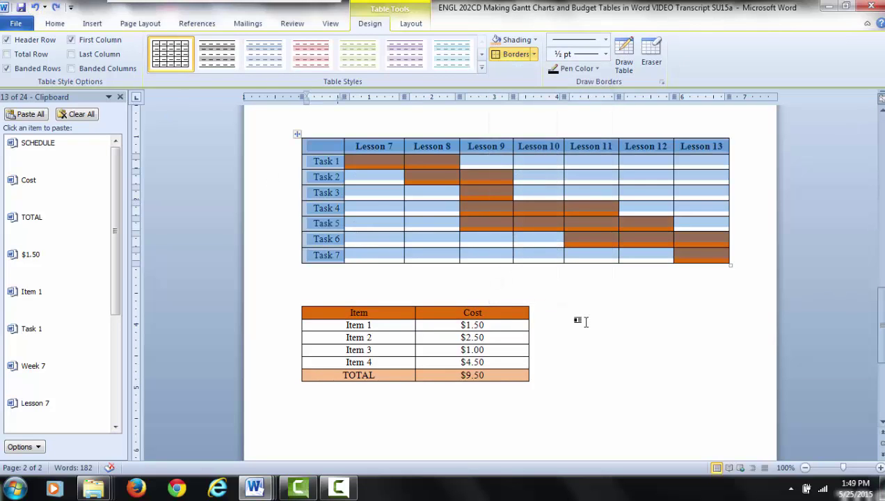
pyautogui.hotkey('ctrl', 'z')
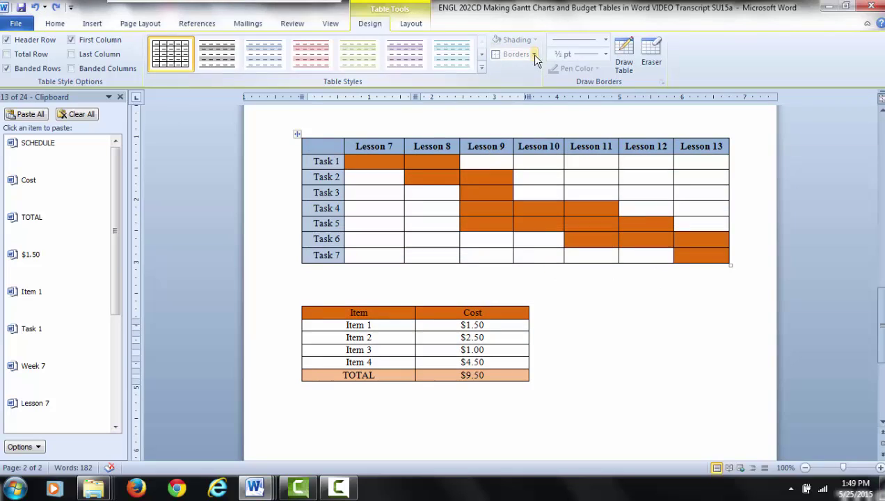
pyautogui.click(718, 239)
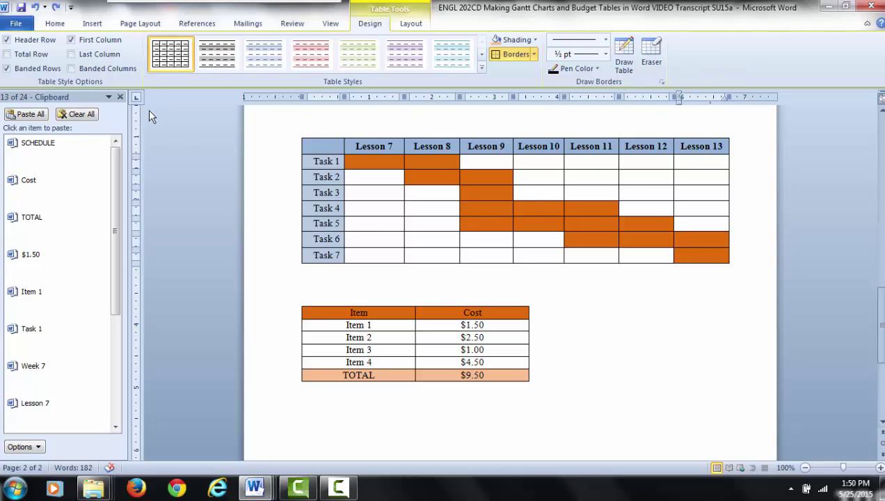
pyautogui.click(654, 325)
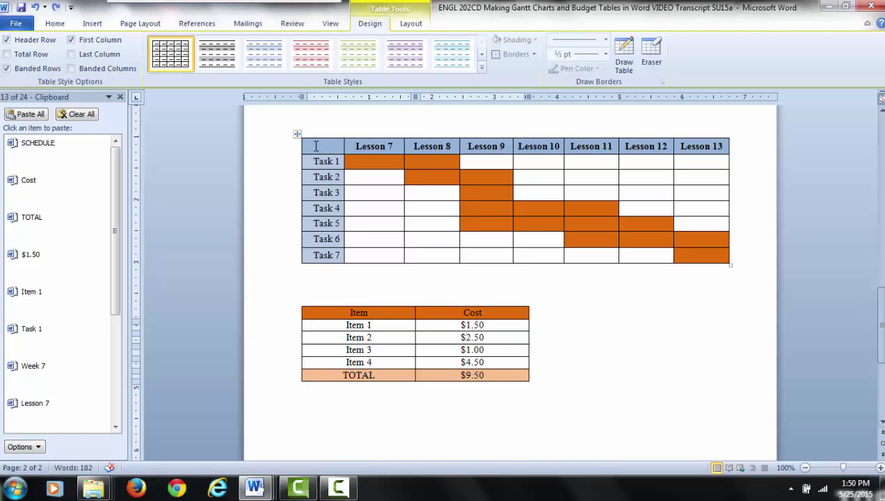
# Step: Apply a purple banded table style to the whole Gantt chart and shade Task 1's Lesson 7–8 cells light orange
pyautogui.moveTo(315, 147)
pyautogui.mouseDown()
pyautogui.moveTo(660, 158)
pyautogui.moveTo(692, 198)
pyautogui.moveTo(692, 254)
pyautogui.mouseUp()
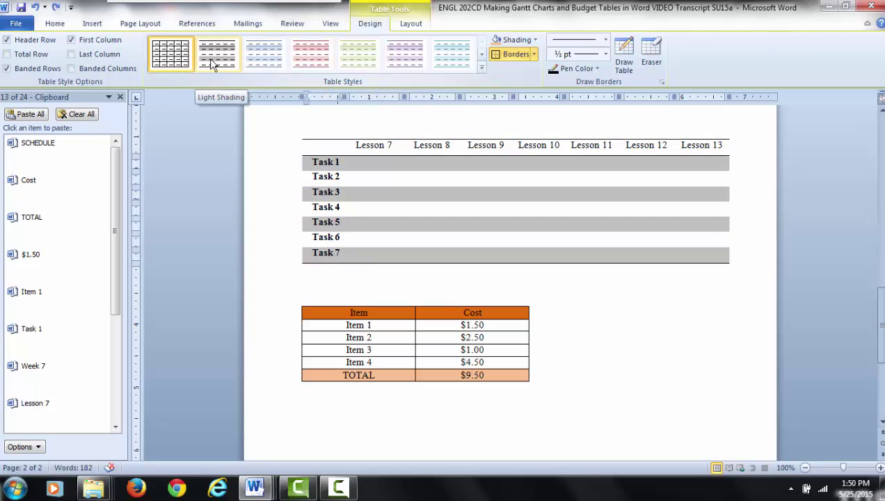
pyautogui.click(481, 53)
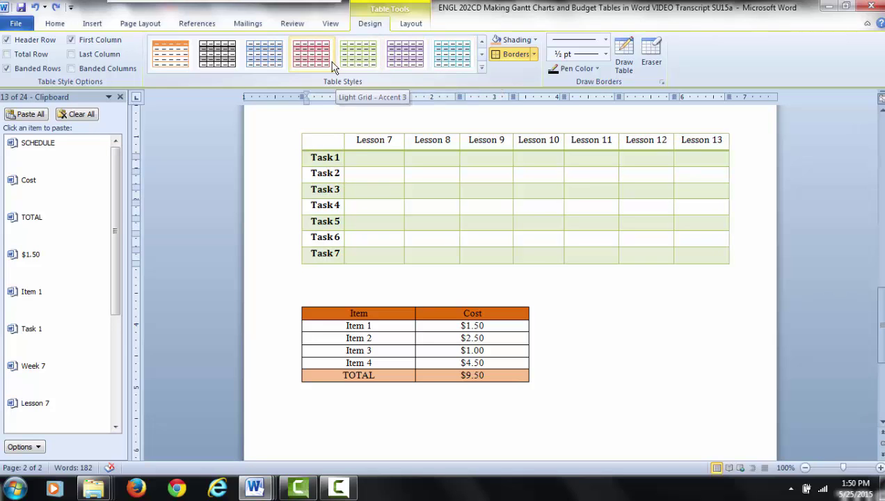
pyautogui.rightClick(569, 204)
pyautogui.click(579, 292)
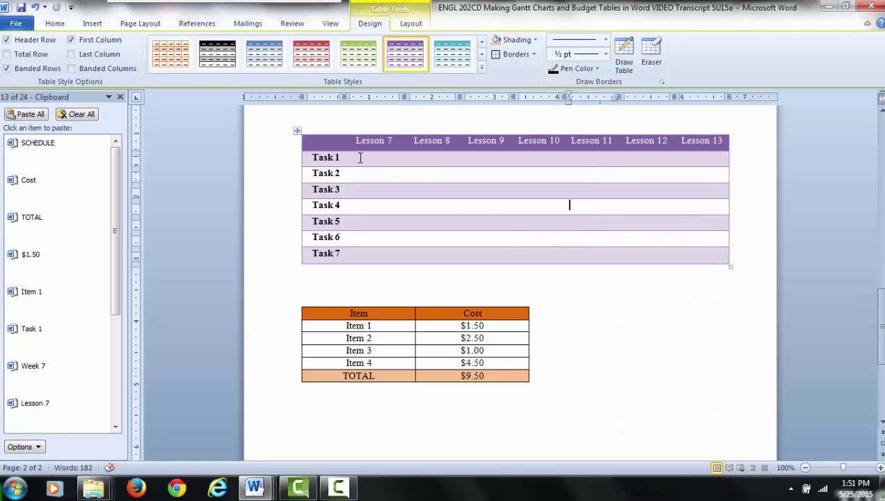
pyautogui.moveTo(359, 161); pyautogui.dragTo(426, 161)
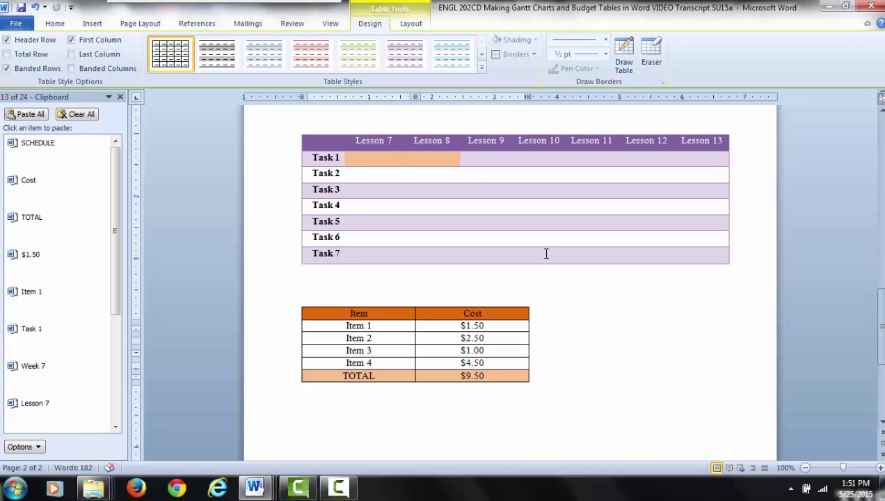
# Step: Undo the light orange shading and the purple table style on the Gantt chart
pyautogui.click(36, 7)
pyautogui.click(36, 7)
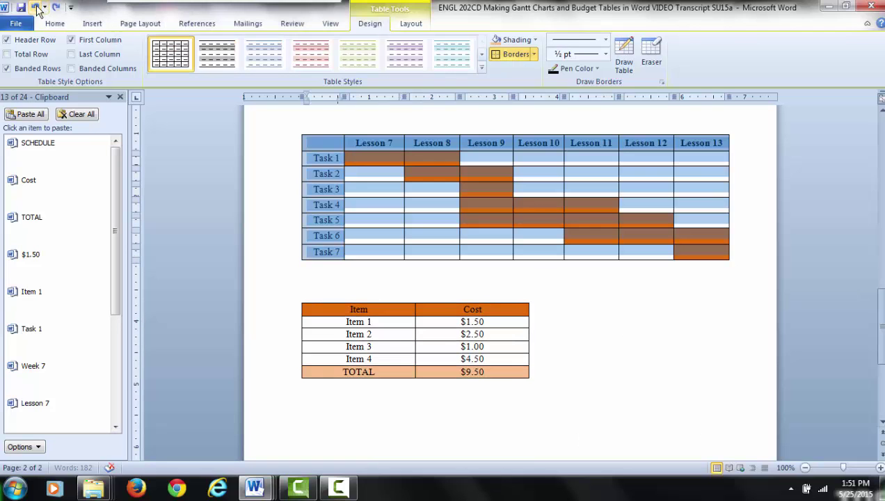
pyautogui.click(591, 374)
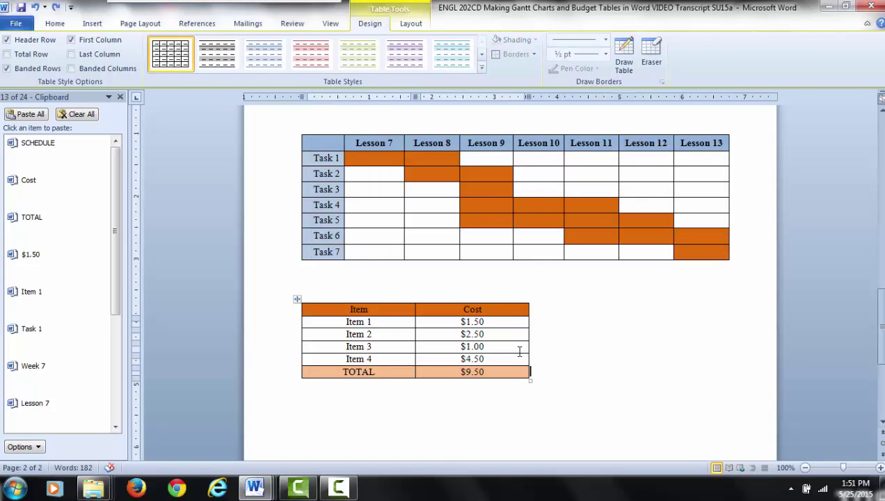
# Step: Insert the Apollo 10 picture from the Box Sync Pictures > Typewriters folder into Task 3's Lesson 7 cell of the Gantt chart
pyautogui.click(380, 188)
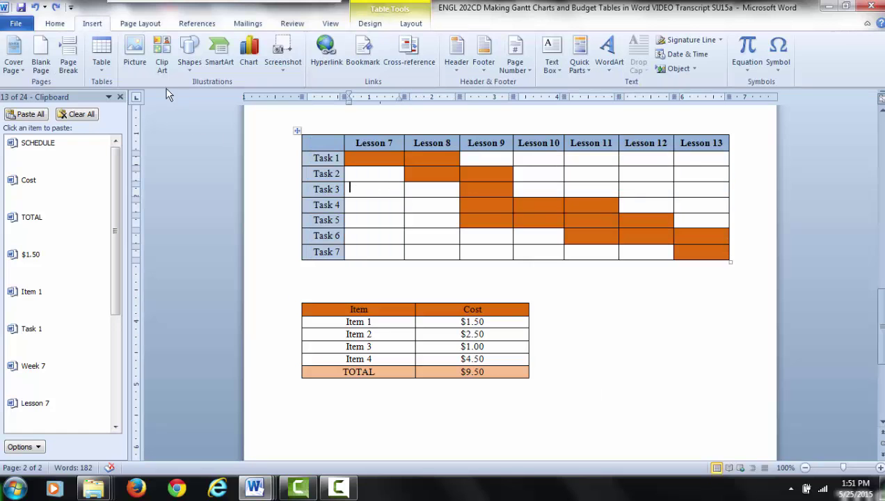
pyautogui.click(136, 63)
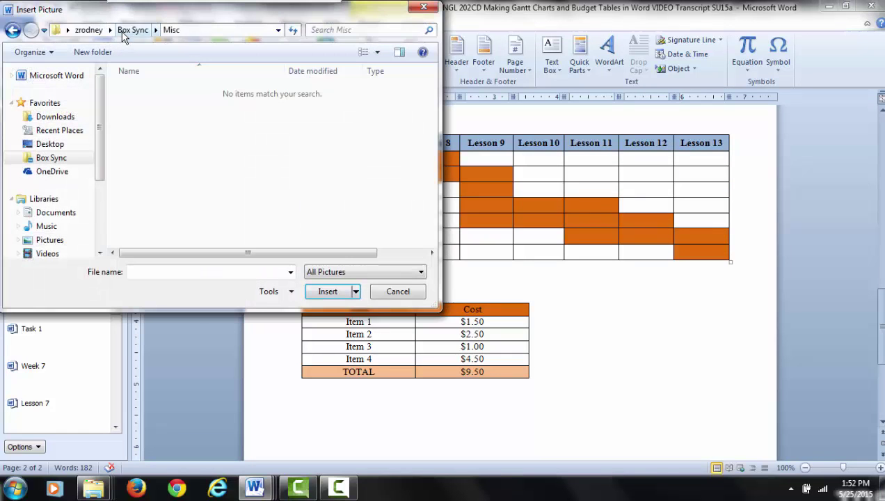
pyautogui.click(129, 30)
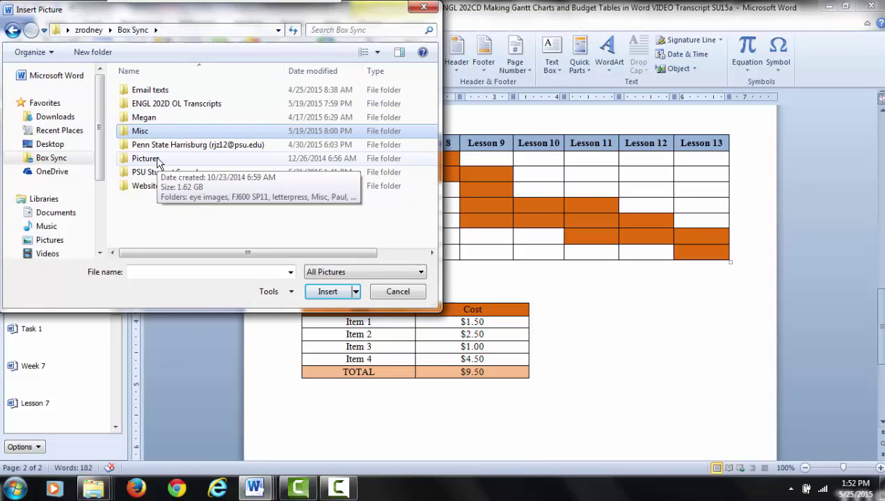
pyautogui.doubleClick(157, 159)
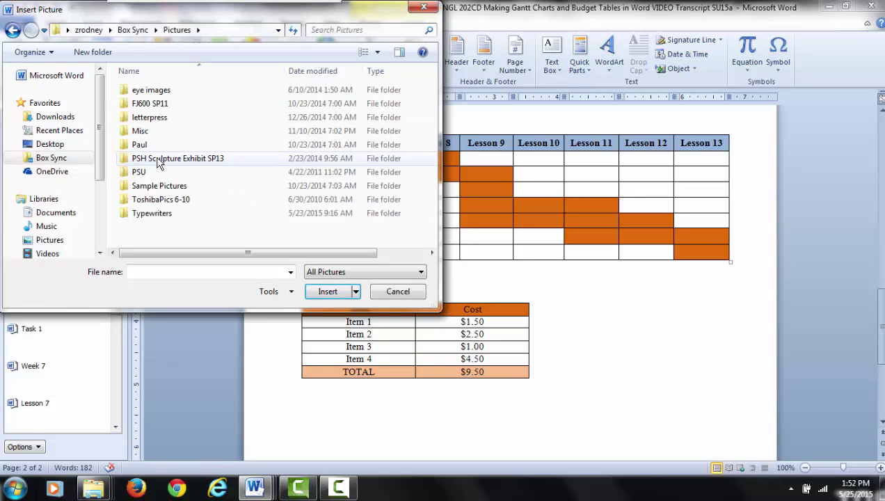
pyautogui.click(159, 212)
pyautogui.doubleClick(159, 214)
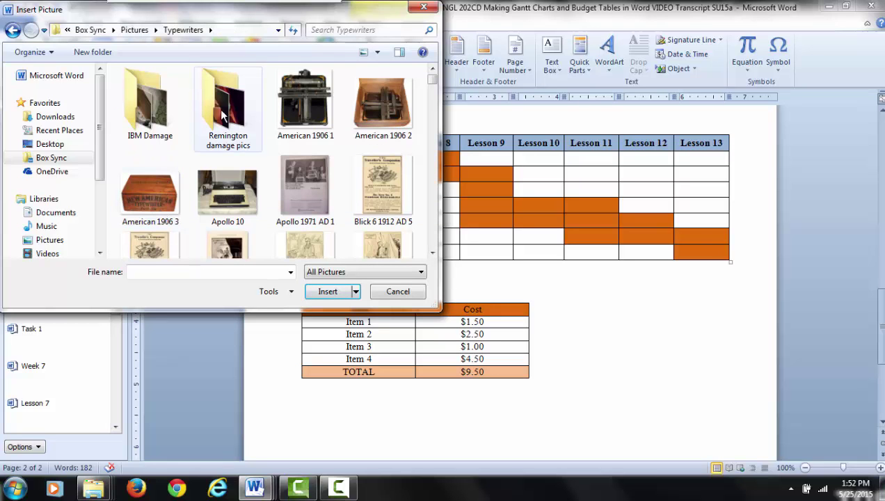
pyautogui.doubleClick(232, 194)
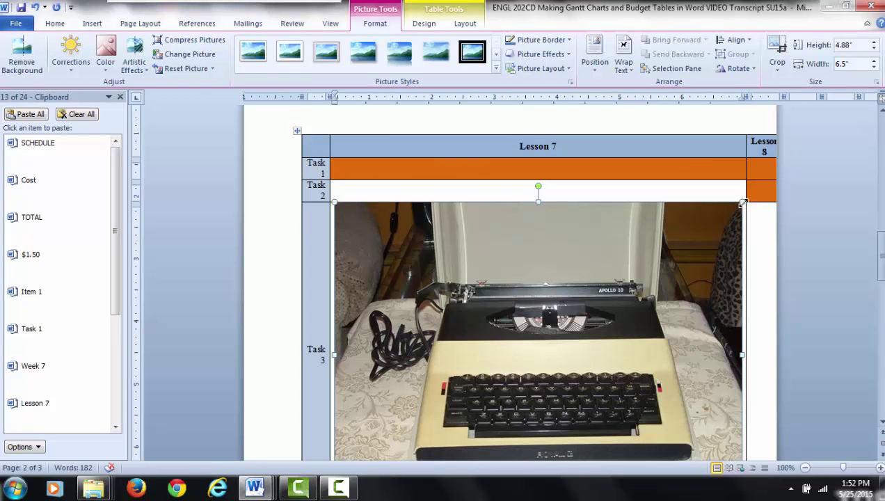
# Step: Shrink the inserted typewriter picture to about 0.8 by 1.07 inches, then delete it from the cell
pyautogui.moveTo(743, 202); pyautogui.dragTo(404, 463)
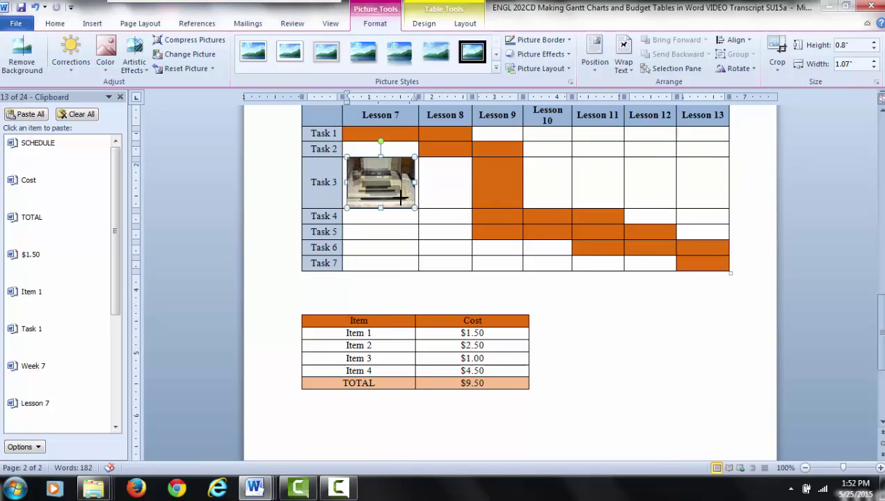
pyautogui.press('Delete')
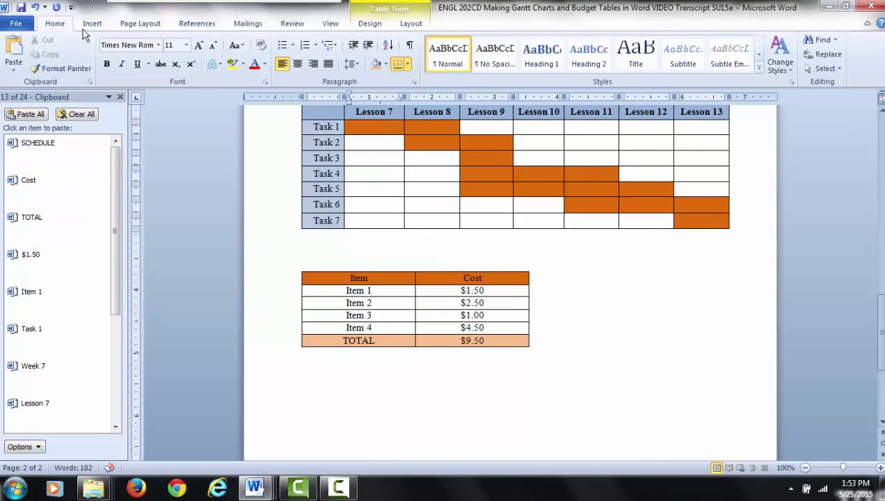
# Step: Draw a right block arrow about 1.91 by 0.46 inches across Lessons 7–8 at Tasks 3–4, then delete it
pyautogui.click(92, 23)
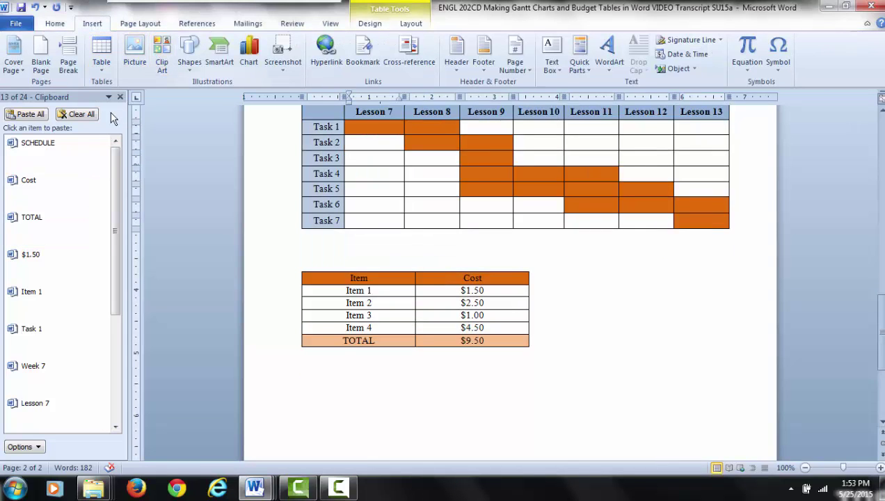
pyautogui.click(188, 61)
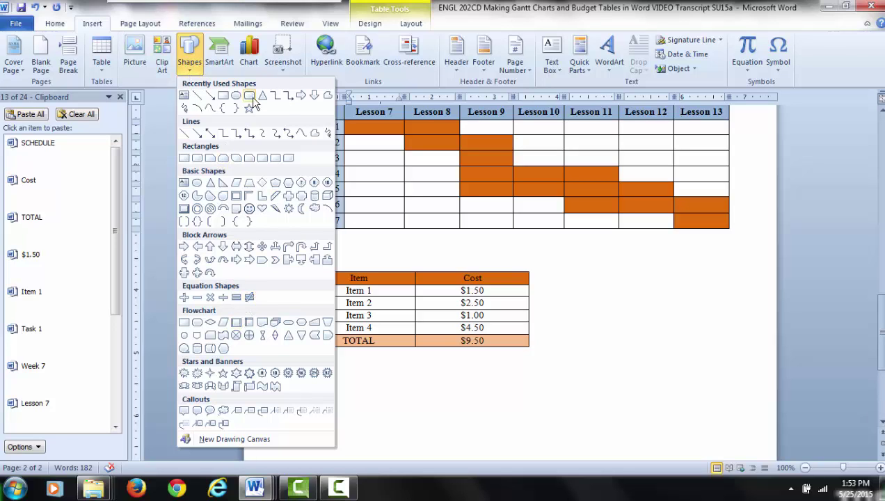
pyautogui.click(301, 98)
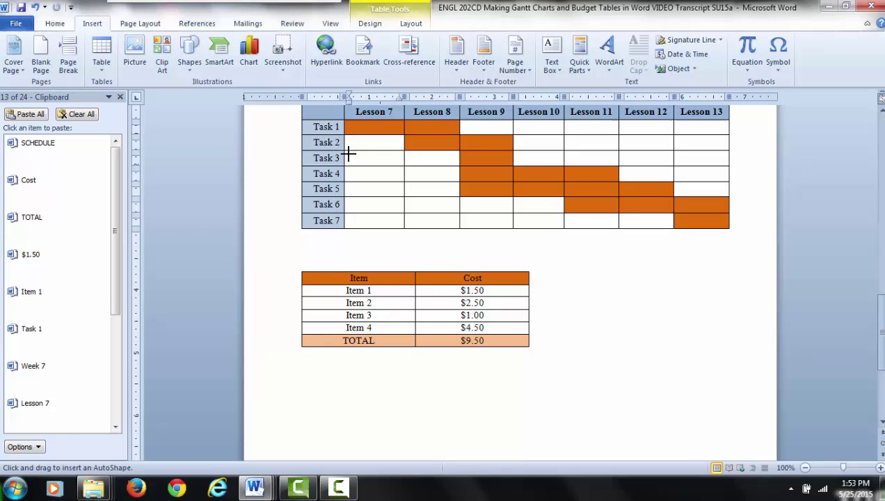
pyautogui.moveTo(350, 160)
pyautogui.mouseDown()
pyautogui.moveTo(425, 159)
pyautogui.moveTo(467, 183)
pyautogui.mouseUp()
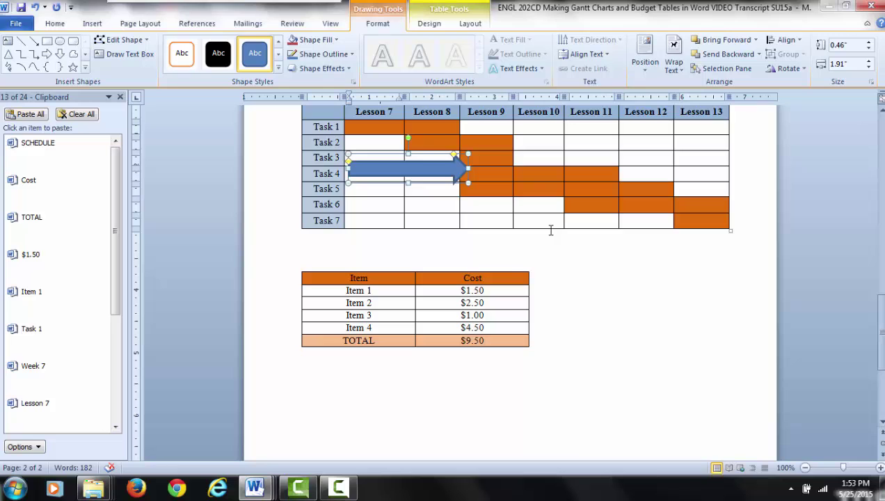
pyautogui.press('Delete')
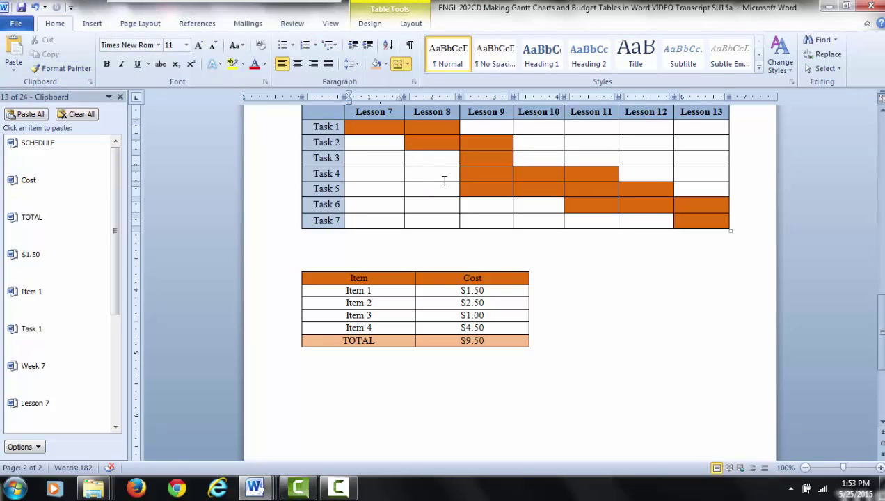
pyautogui.click(379, 160)
pyautogui.click(92, 24)
pyautogui.click(190, 55)
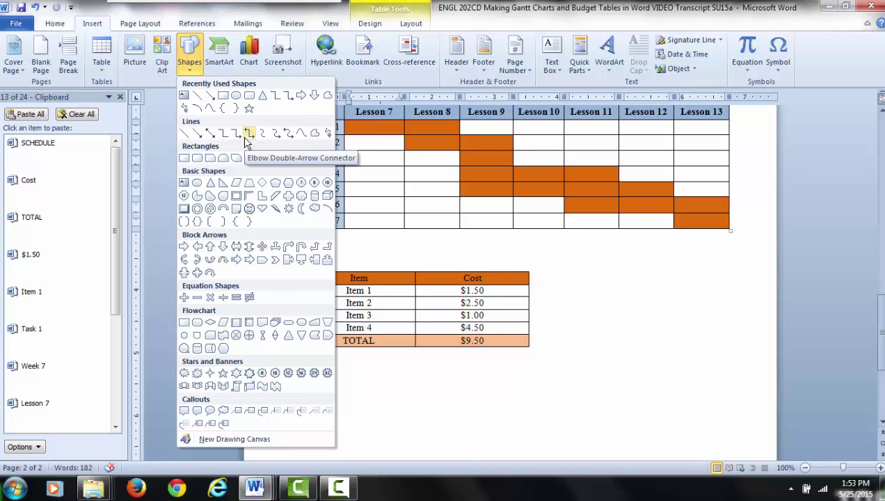
# Step: Insert a "Figure 1" caption in the blank line directly below the Gantt chart
pyautogui.click(432, 253)
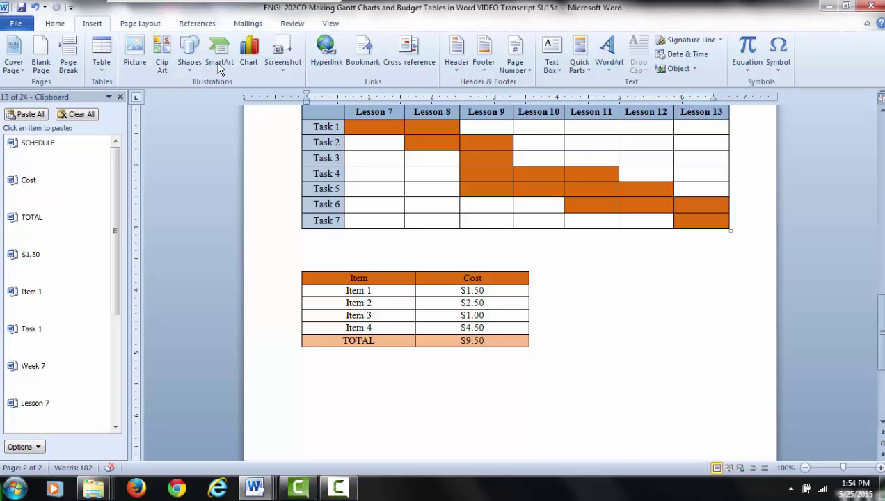
pyautogui.click(197, 23)
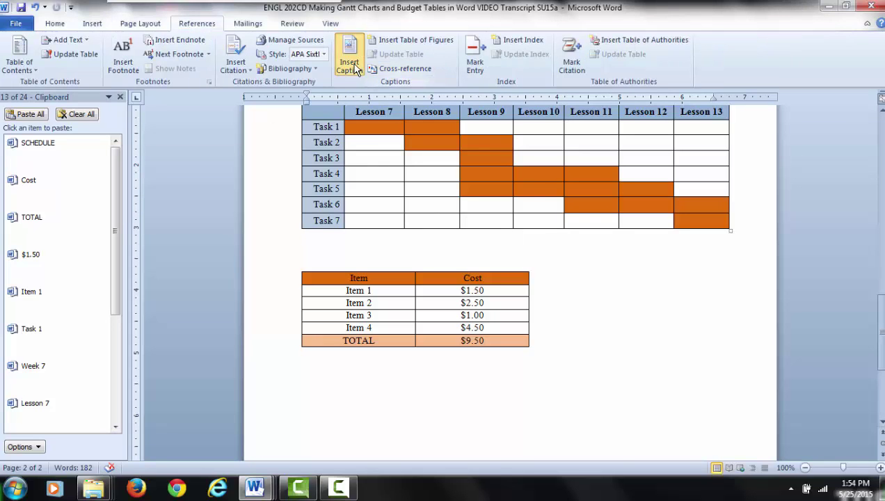
pyautogui.click(352, 66)
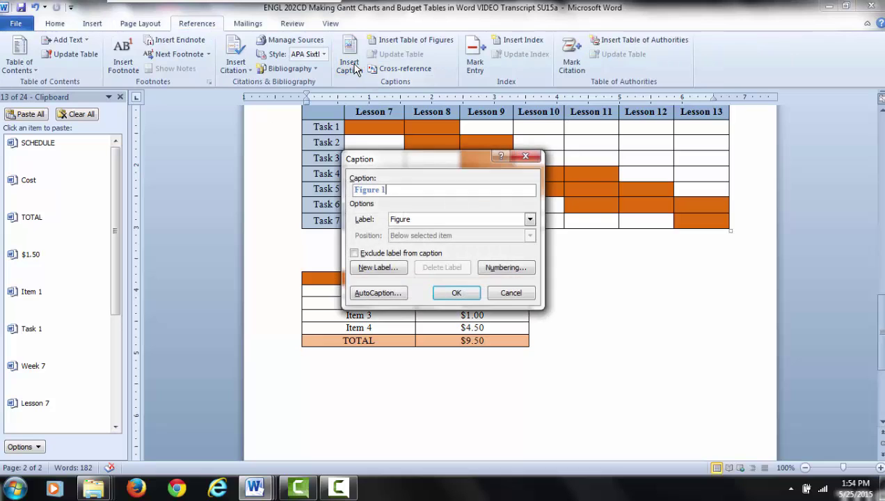
pyautogui.click(456, 292)
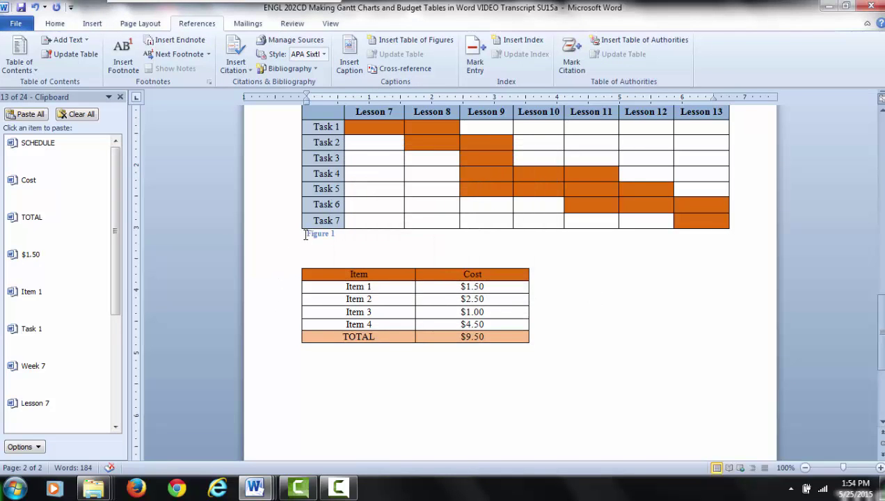
pyautogui.write('.')
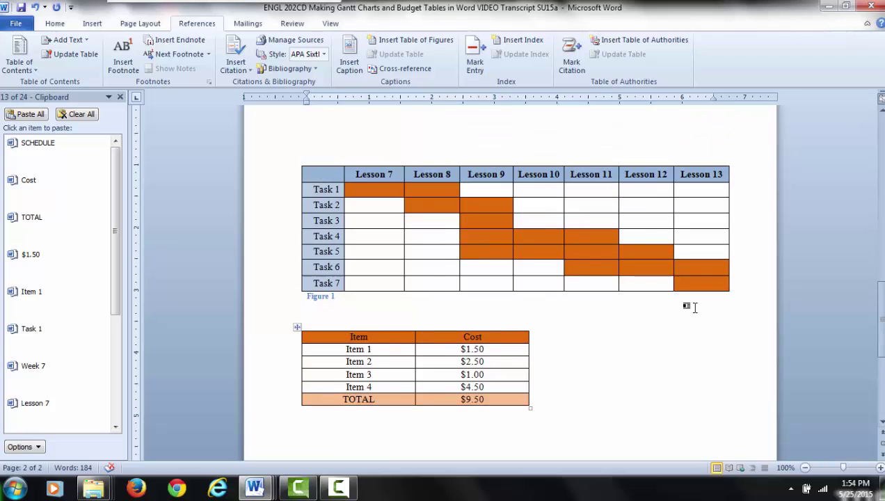
# Step: Copy the whole Gantt chart together with its Figure 1 caption
pyautogui.scroll(2, 682, 303)
pyautogui.moveTo(301, 156); pyautogui.dragTo(374, 298)
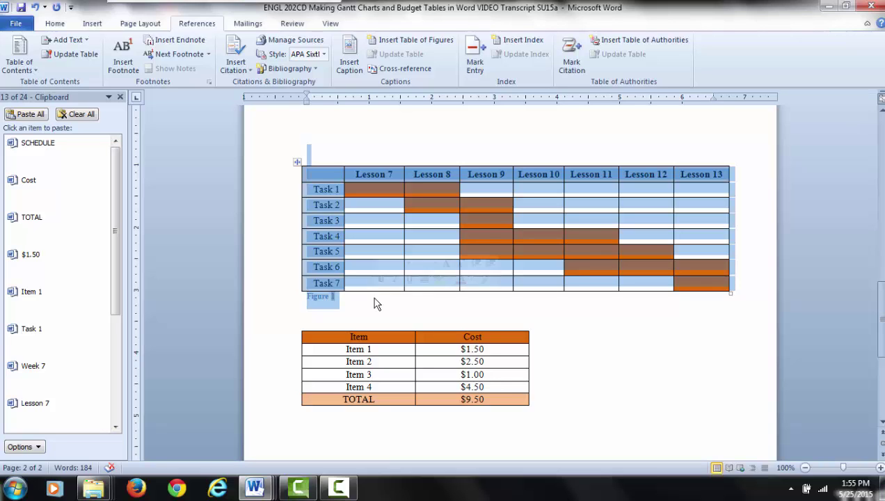
pyautogui.click(49, 23)
pyautogui.click(43, 55)
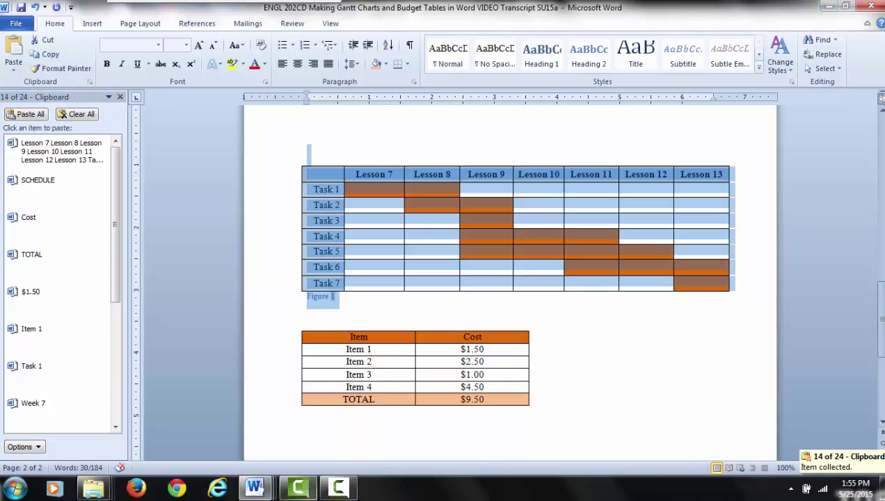
# Step: Switch to the ENGL 202C Proposal Sample 1 FA13 document and add five line breaks before "They will need to oversee" in the PennDOT section
pyautogui.moveTo(255, 487)
pyautogui.click(393, 426)
pyautogui.scroll(3, 461, 274)
pyautogui.scroll(8, 463, 278)
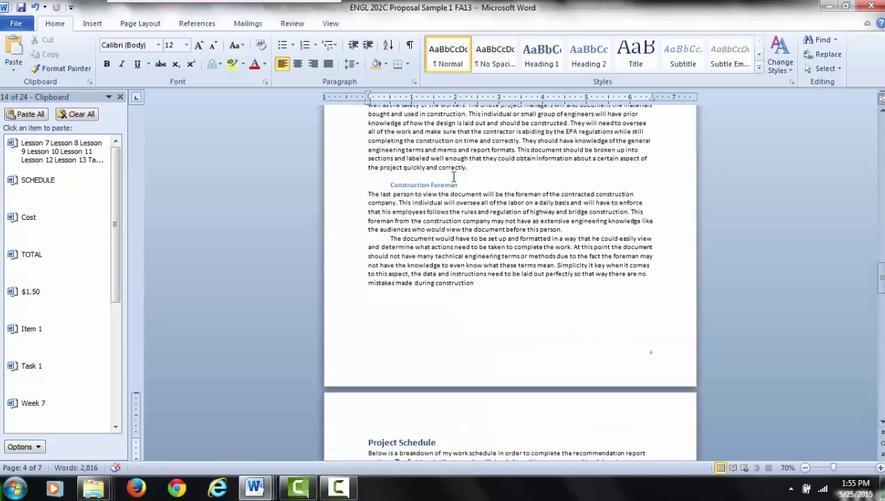
pyautogui.scroll(3, 475, 174)
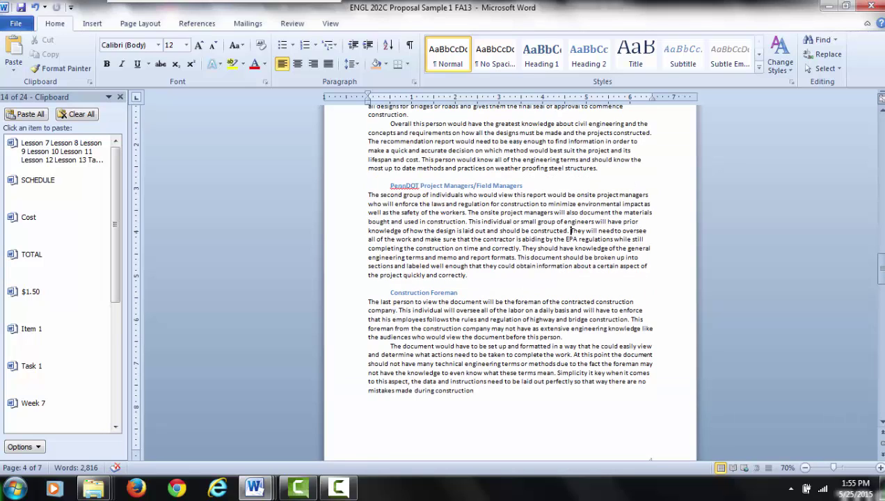
pyautogui.press('Return')
pyautogui.press('Return')
pyautogui.press('Return')
pyautogui.press('Return')
pyautogui.press('Return')
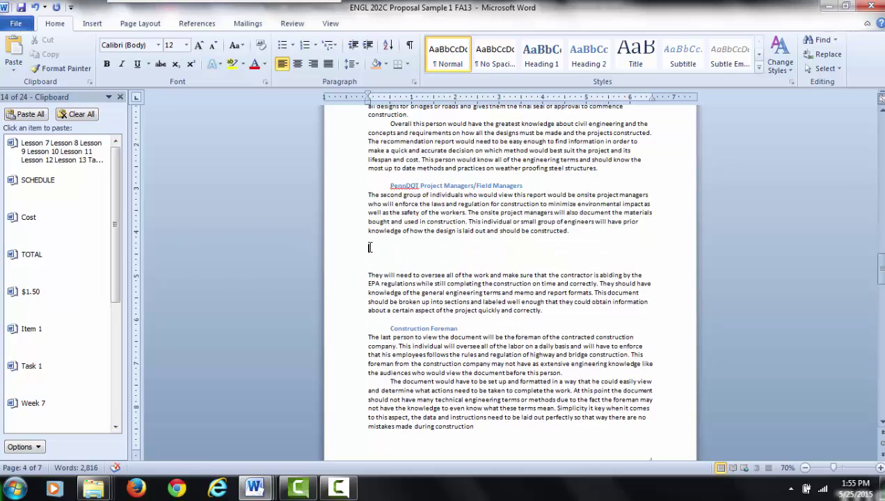
# Step: Paste the captioned Gantt chart into the gap in the PennDOT section and remove the surplus blank lines around it
pyautogui.hotkey('ctrl', 'v')
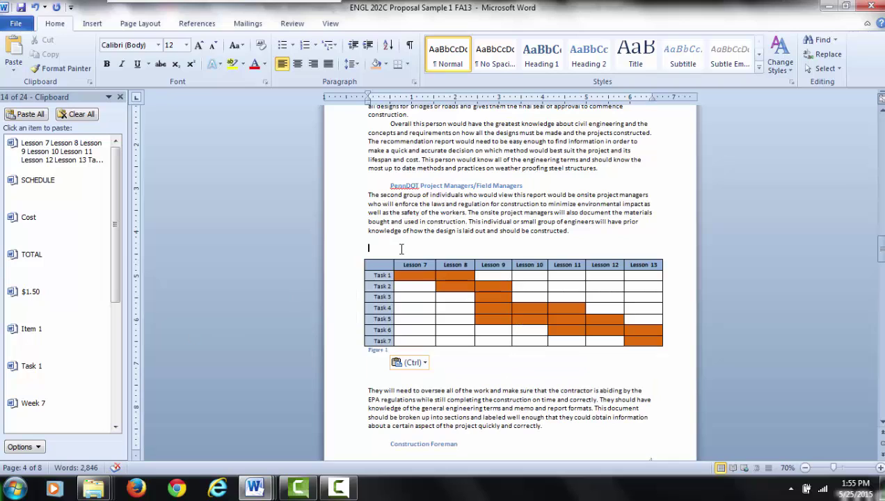
pyautogui.press('Delete')
pyautogui.press('Delete')
pyautogui.press('Delete')
pyautogui.press('Delete')
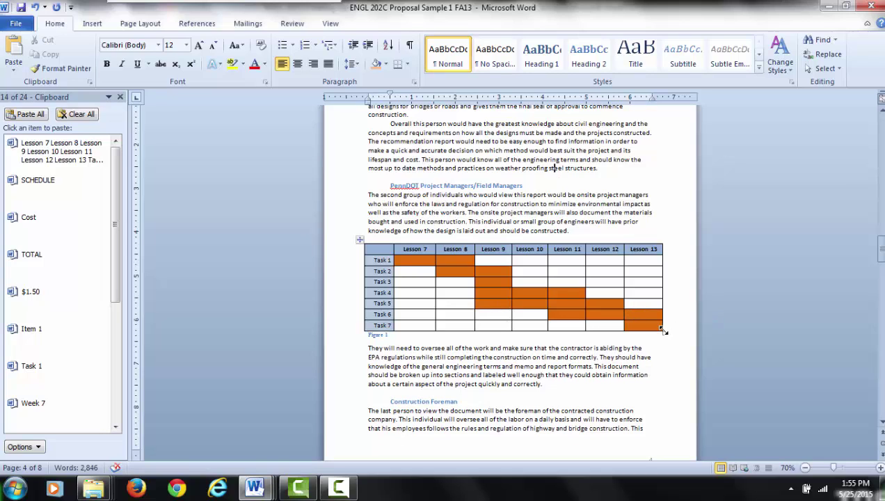
pyautogui.click(432, 212)
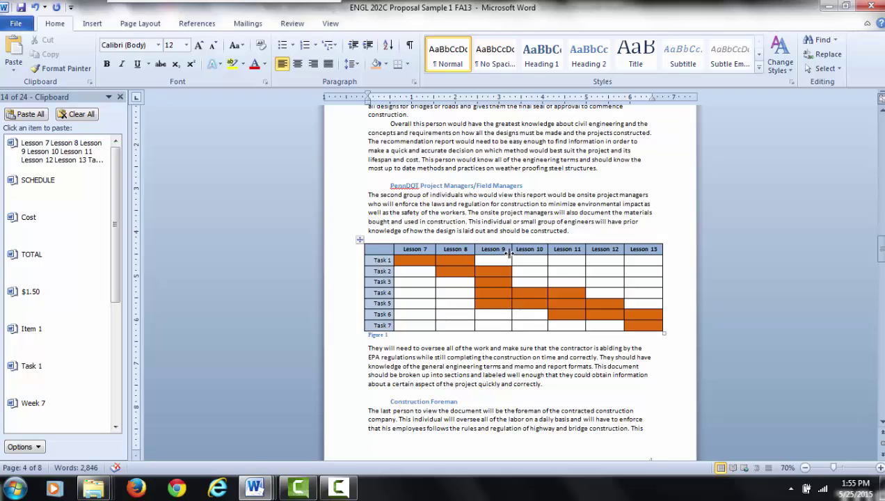